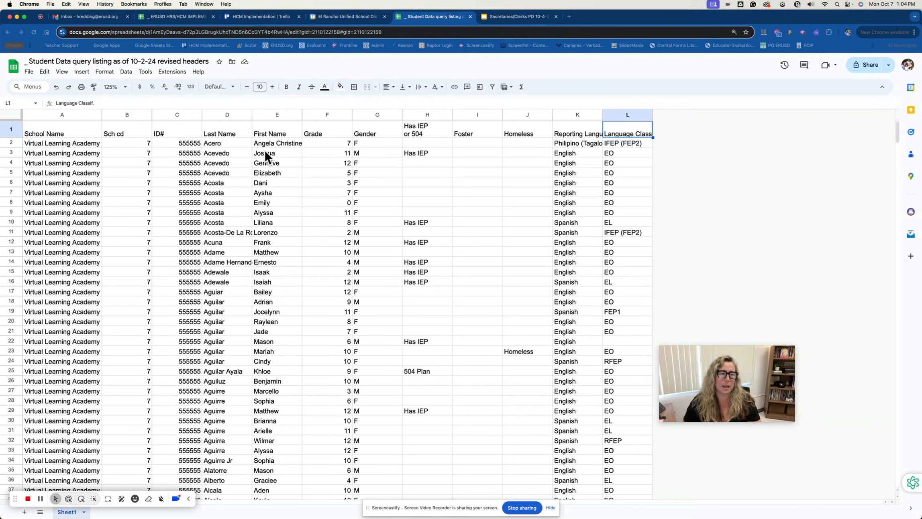
Review the student records in the sheet, highlighting the ID#, Last Name and First Name entries
left_click(13, 112)
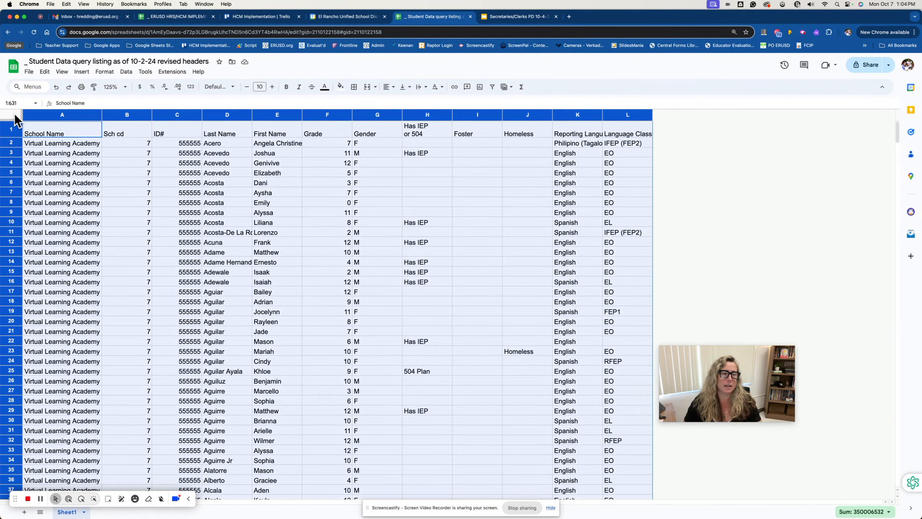
left_click_drag(185, 144, 196, 305)
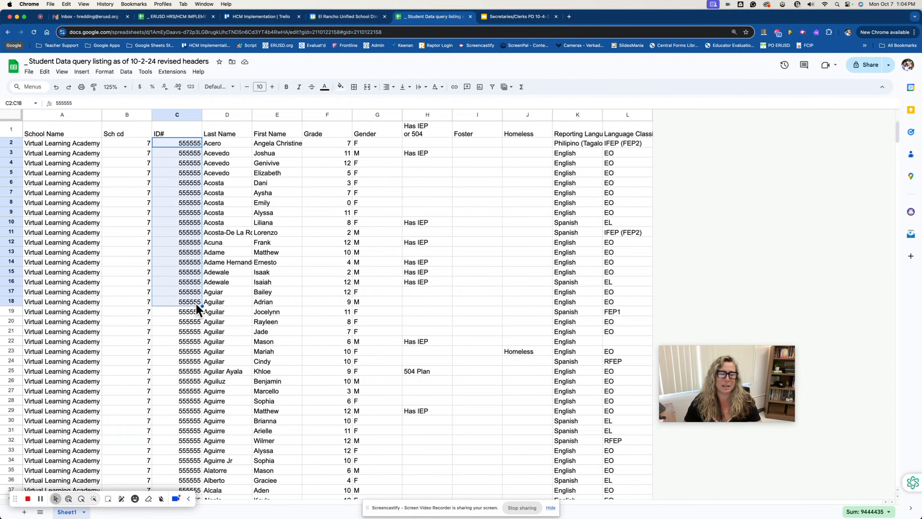
left_click_drag(221, 142, 232, 302)
left_click(278, 301, "shift")
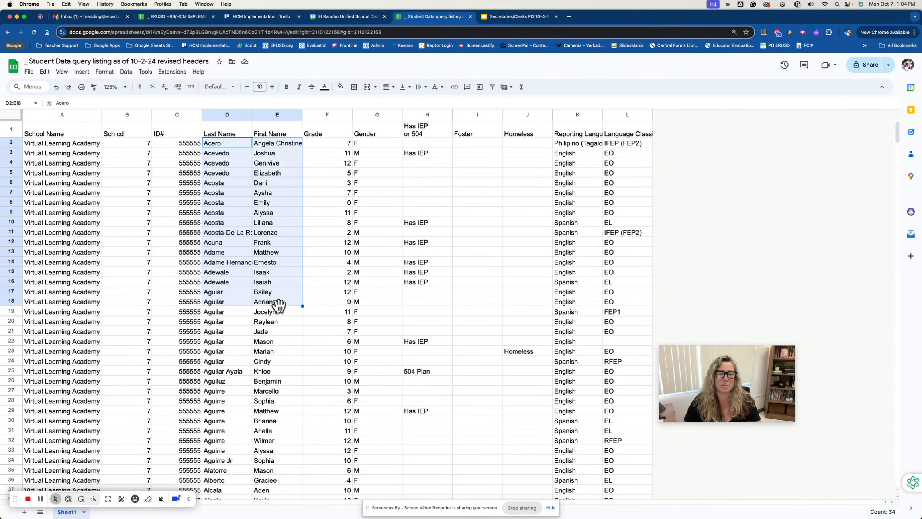
left_click(280, 333)
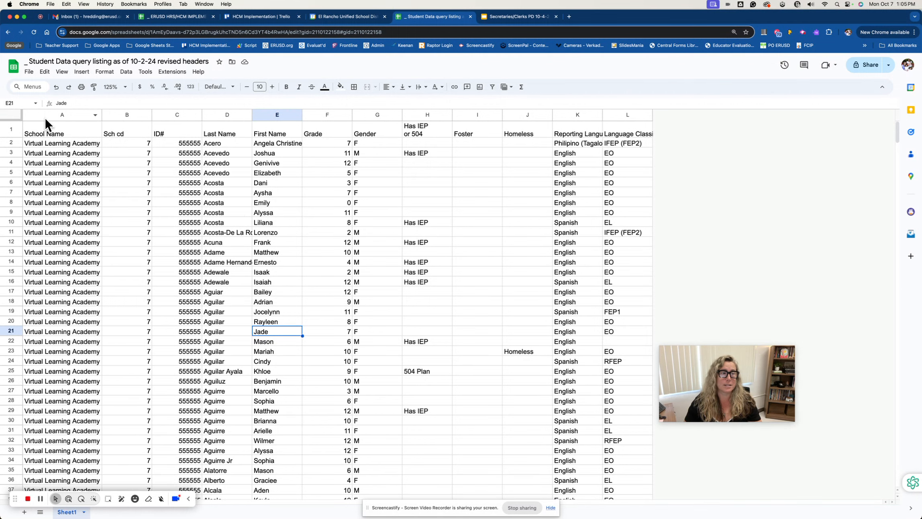
Temporarily apply a filter to the whole sheet to view the filter values for Foster, Homeless and Reporting Language
left_click(14, 114)
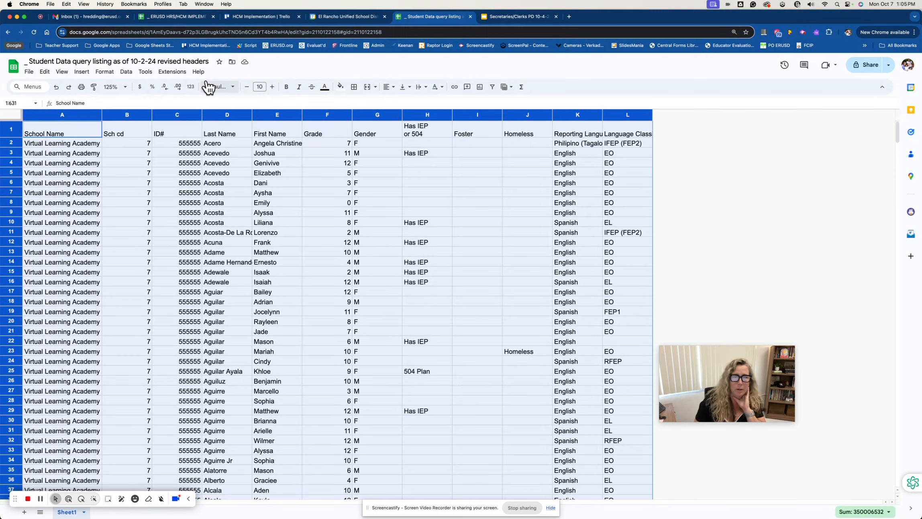
left_click(494, 86)
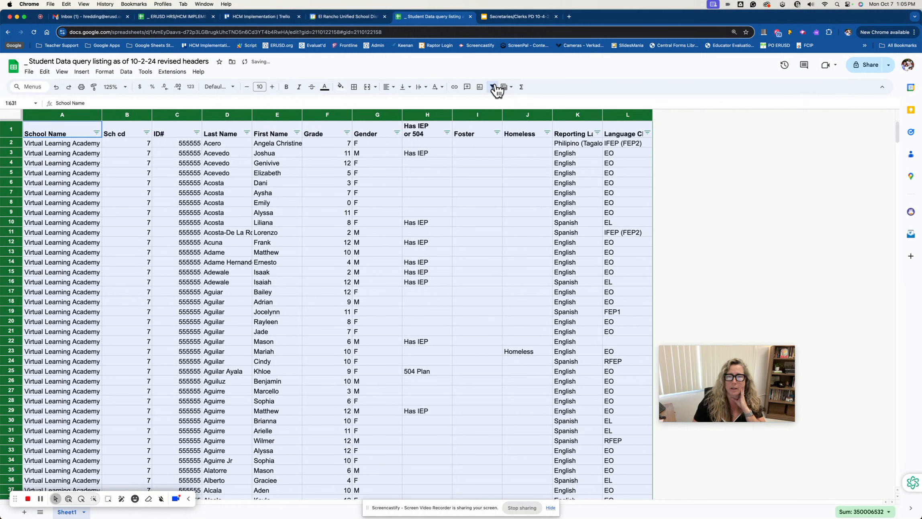
left_click(497, 132)
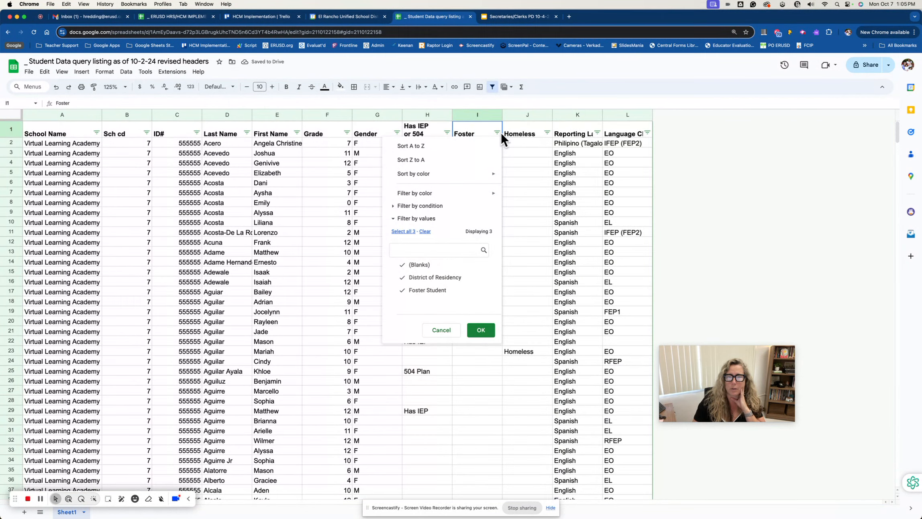
left_click(547, 133)
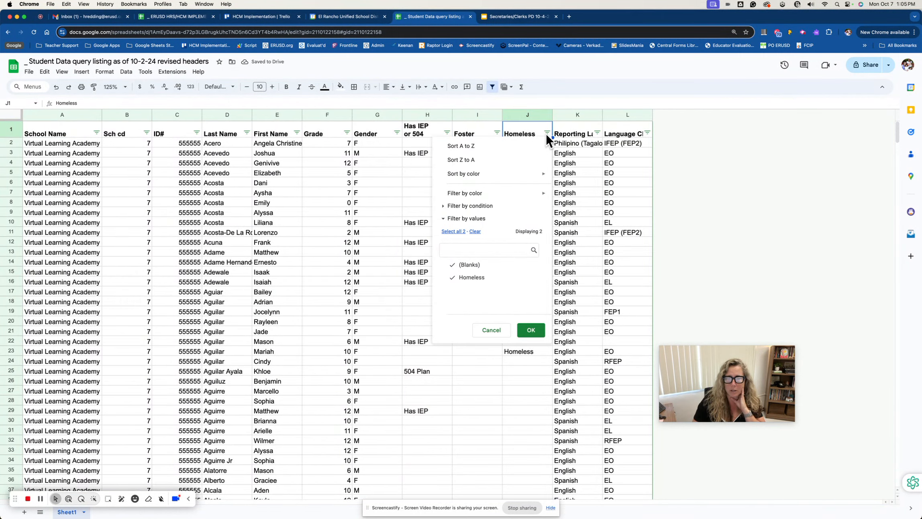
left_click(596, 133)
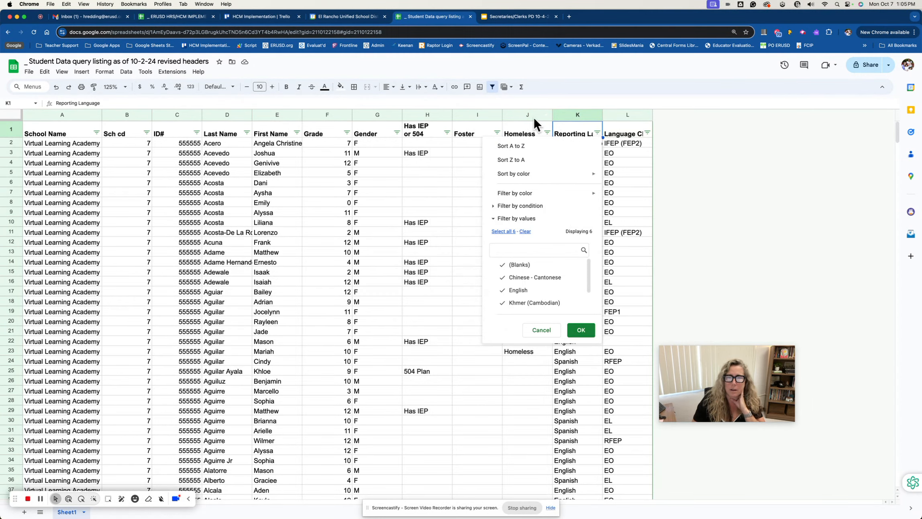
left_click(492, 87)
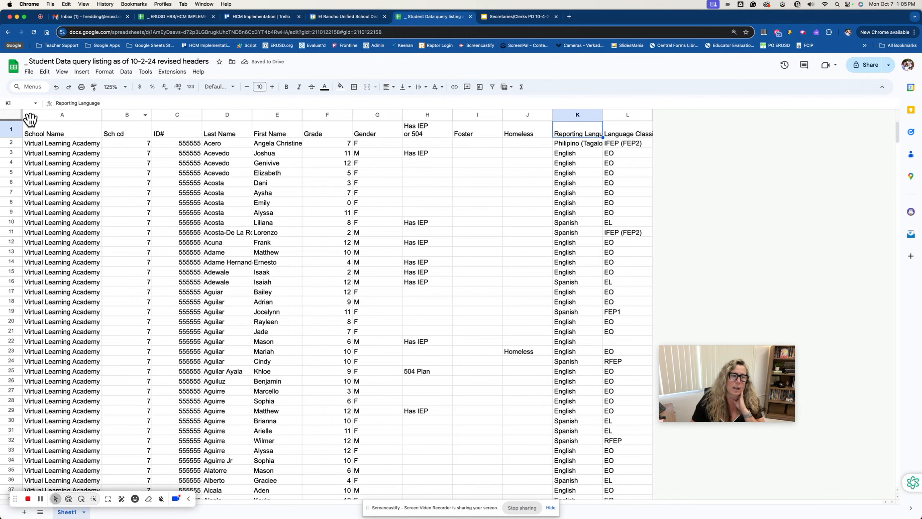
Create a pivot table on a new sheet from all the data in Sheet1
left_click(11, 116)
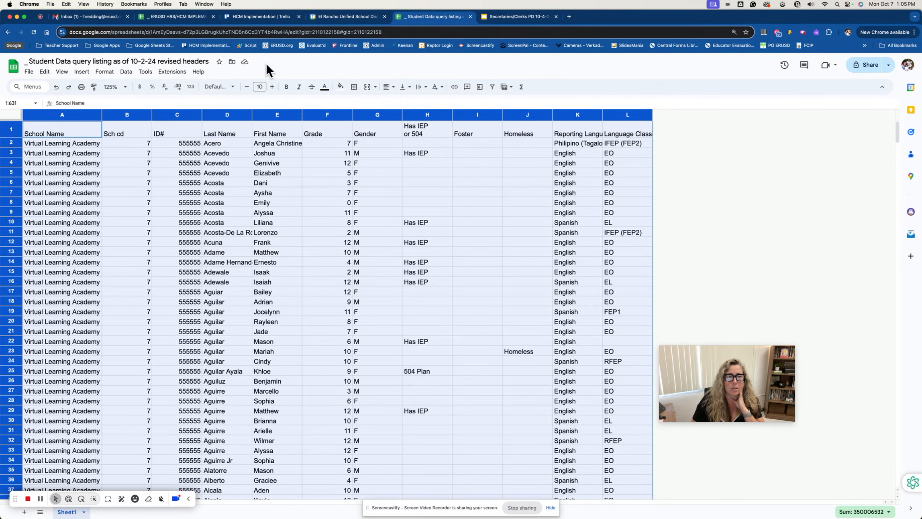
left_click(106, 72)
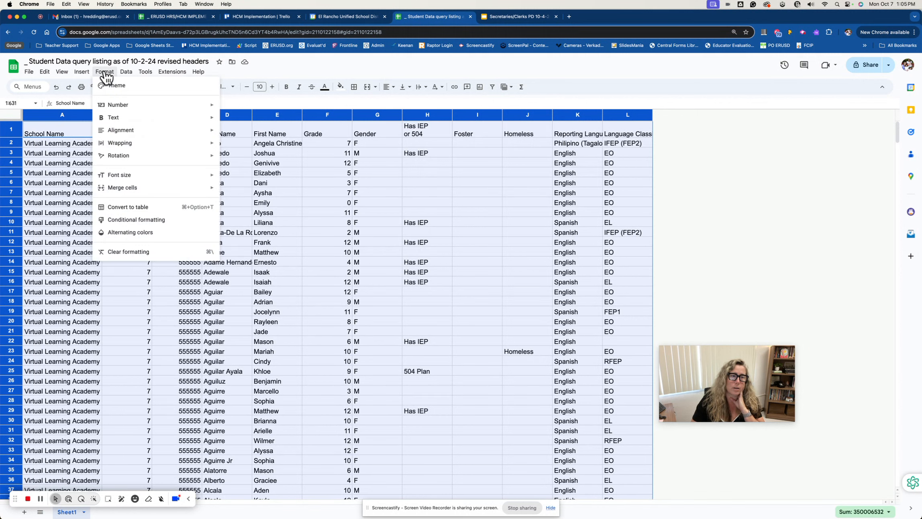
mouse_move(126, 74)
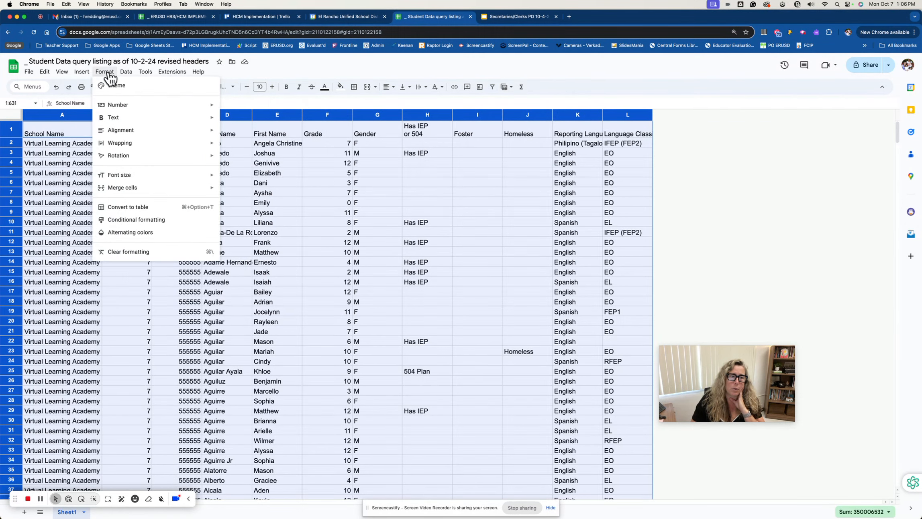
mouse_move(85, 74)
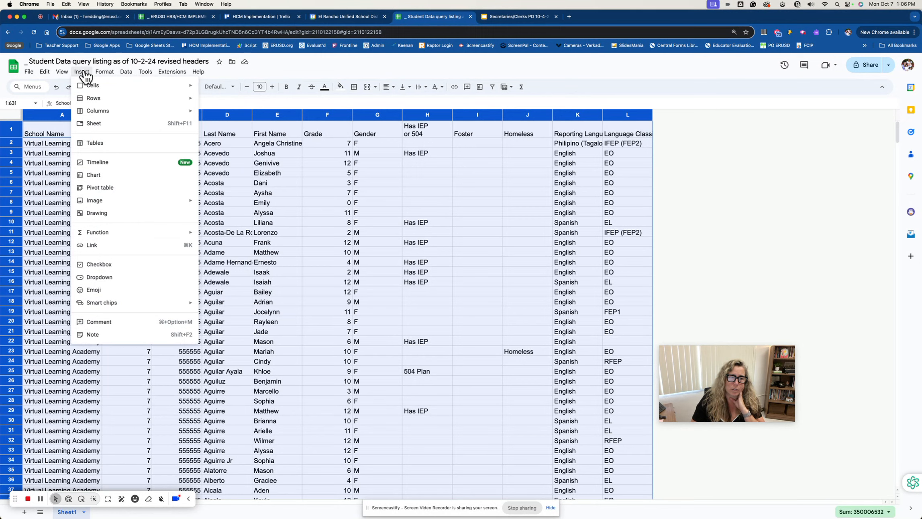
left_click(83, 73)
left_click(83, 73)
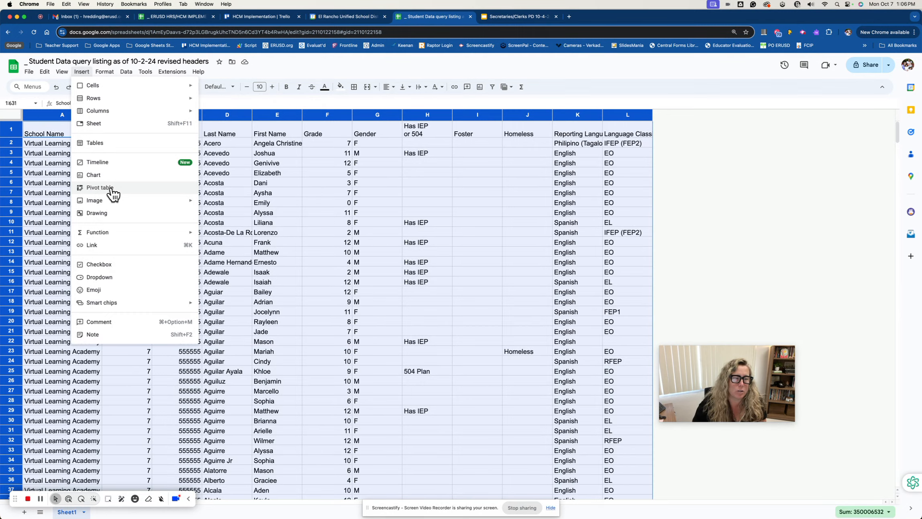
left_click(99, 188)
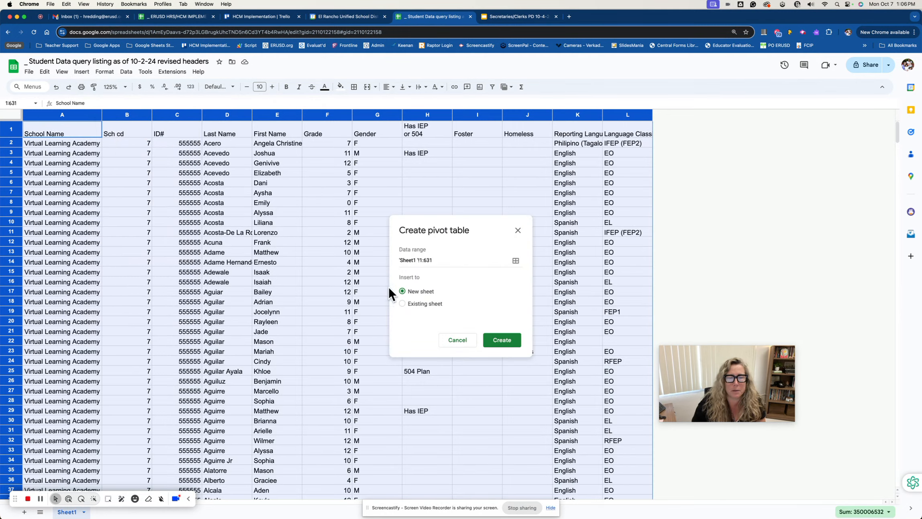
left_click(435, 260)
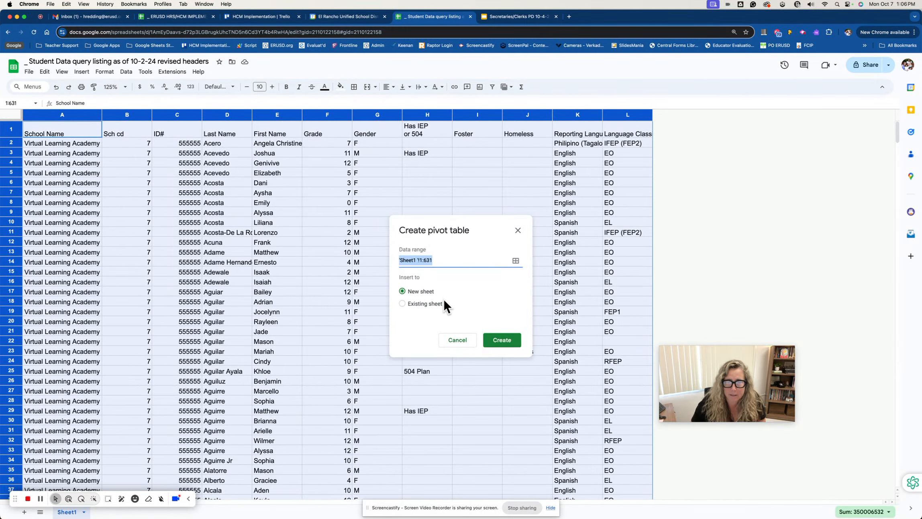
left_click(504, 343)
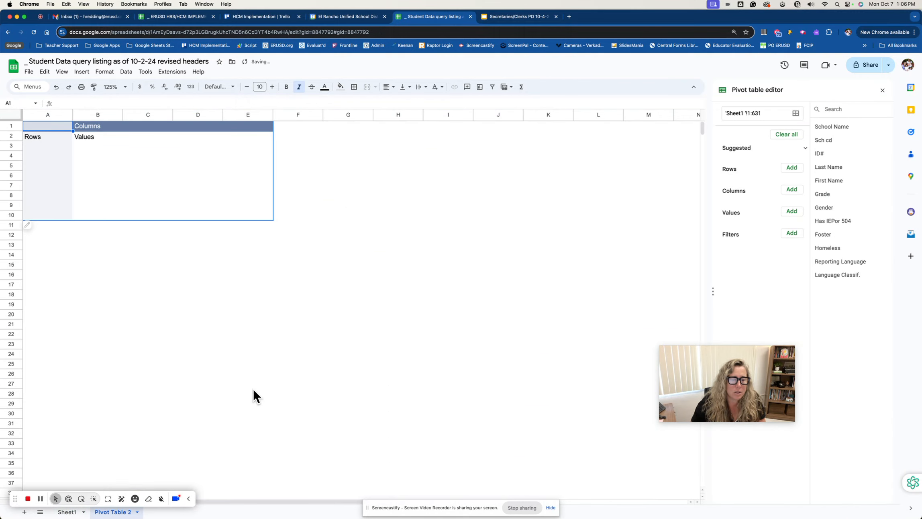
Examine the Rows, Columns and Values areas of the empty pivot table
left_click(189, 500)
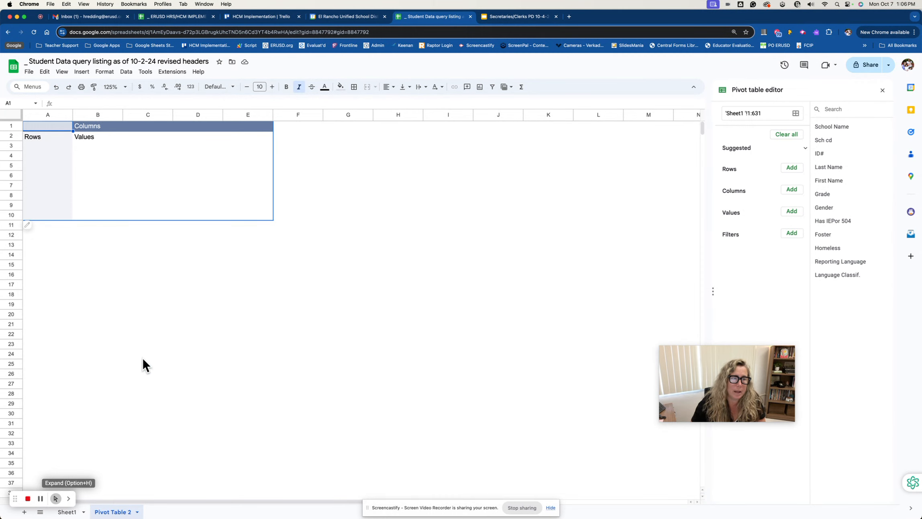
left_click(58, 136)
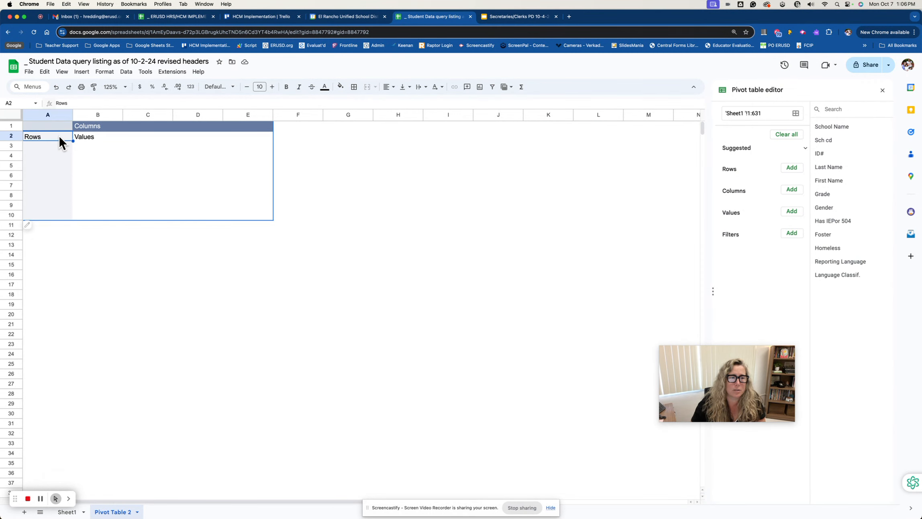
left_click(100, 125)
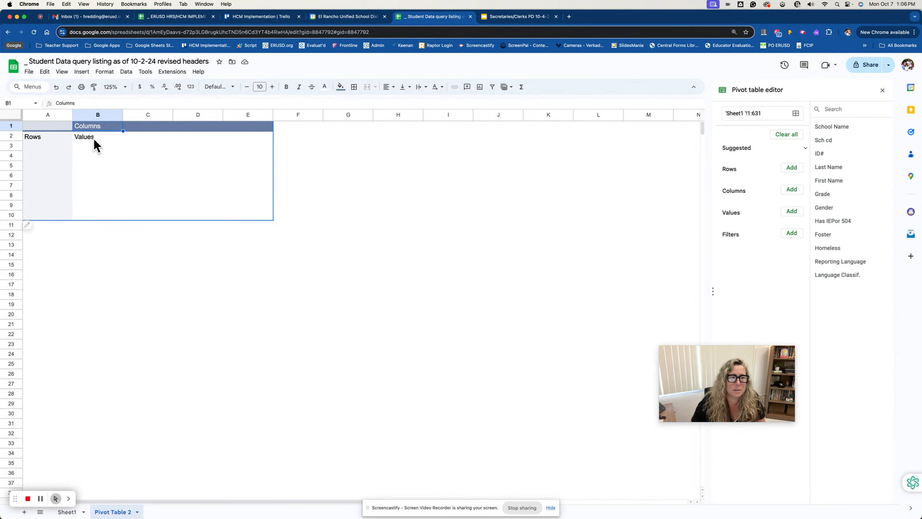
left_click(94, 138)
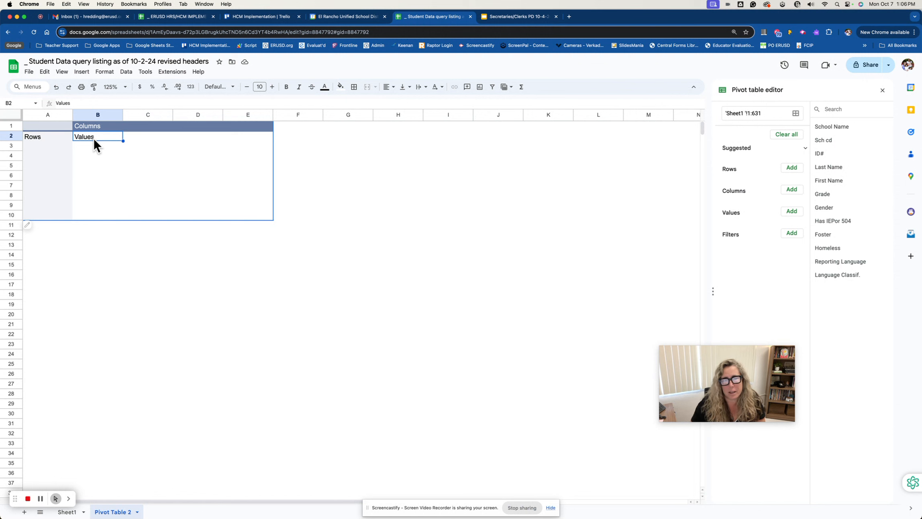
left_click_drag(729, 351, 615, 406)
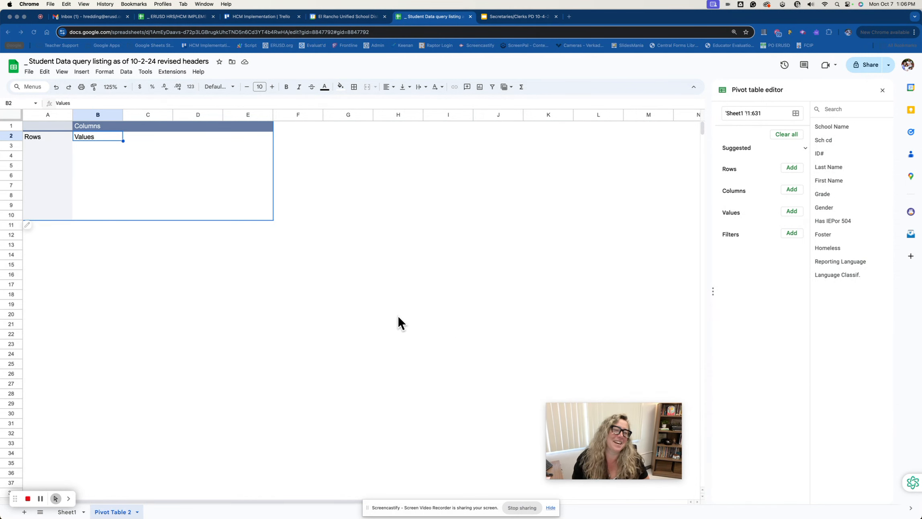
Add the Has IEP or 504 field to the pivot table's rows
left_click(53, 134)
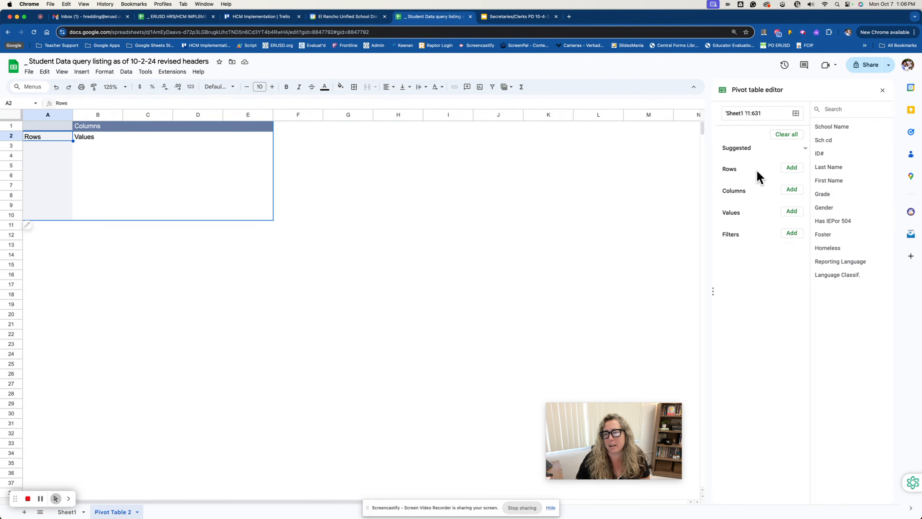
left_click(798, 168)
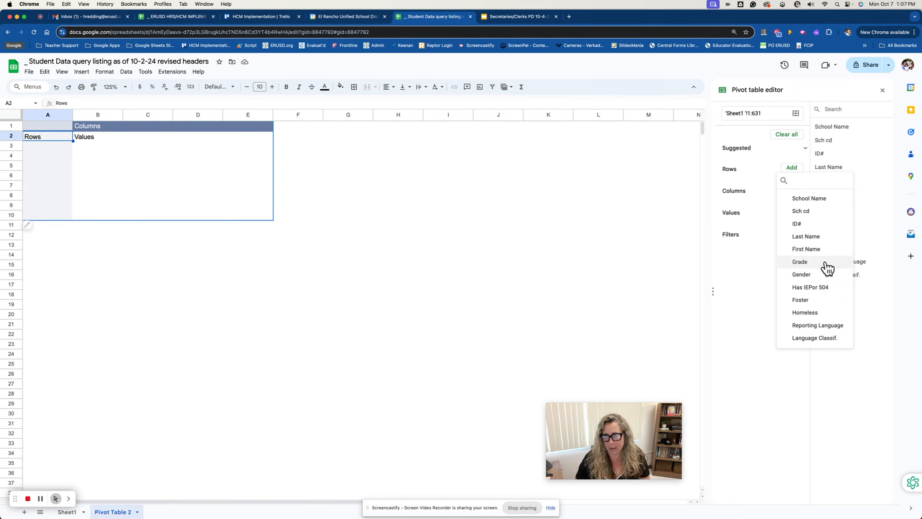
left_click(823, 291)
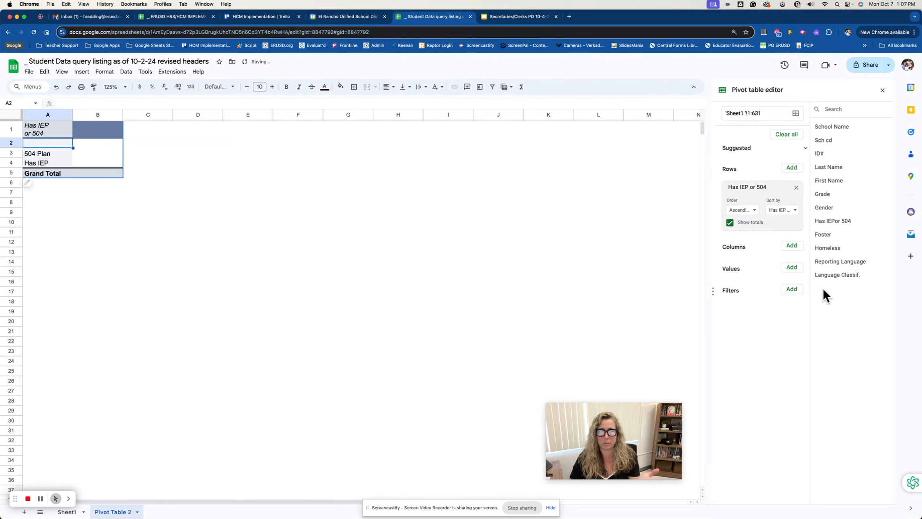
Compare the pivot table's row categories, including the blank one, with the empty Has IEP or 504 cells in Sheet1
left_click_drag(51, 153, 53, 164)
left_click(54, 143)
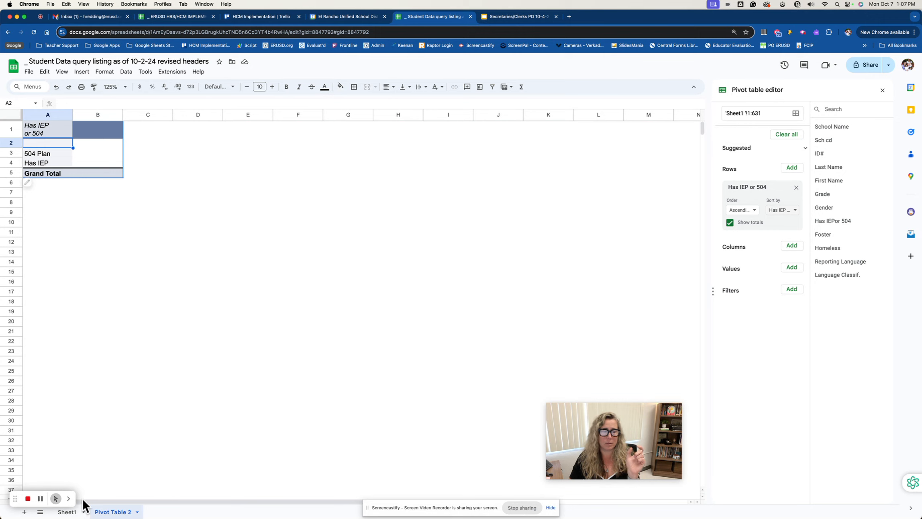
left_click(68, 512)
left_click(420, 162)
left_click(420, 181)
left_click(421, 195)
left_click(421, 199)
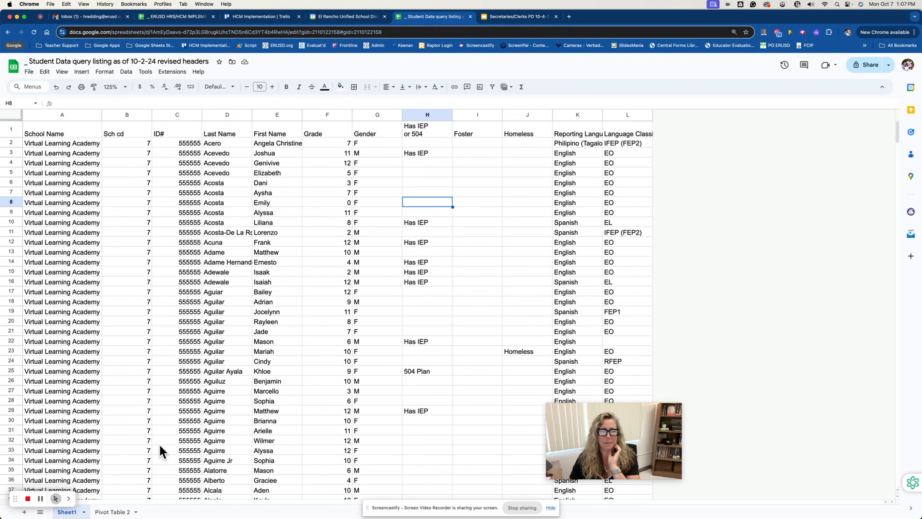
left_click(114, 511)
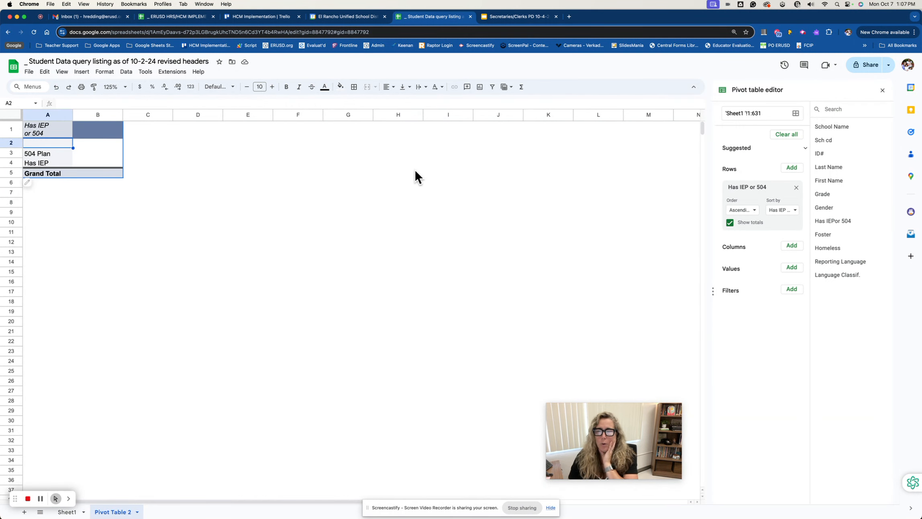
Add the Grade field to the pivot table's columns and review the resulting grade headings
left_click(108, 131)
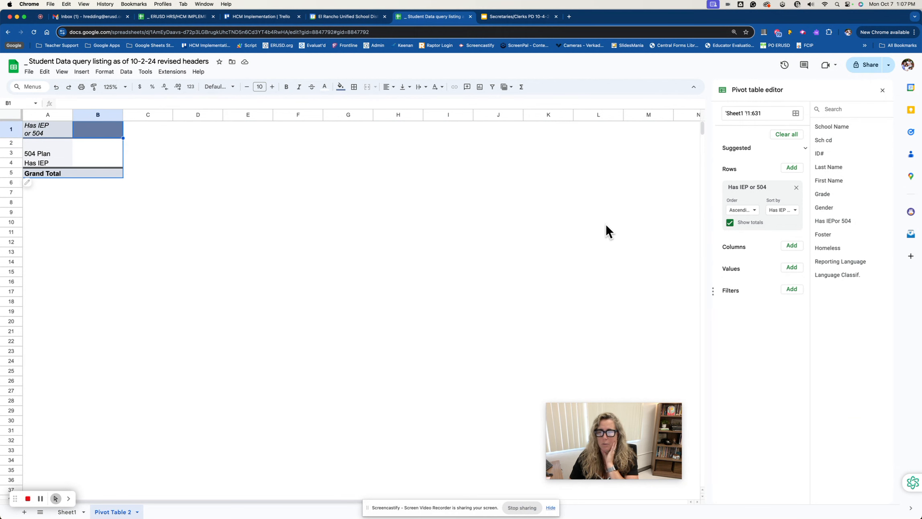
left_click(793, 247)
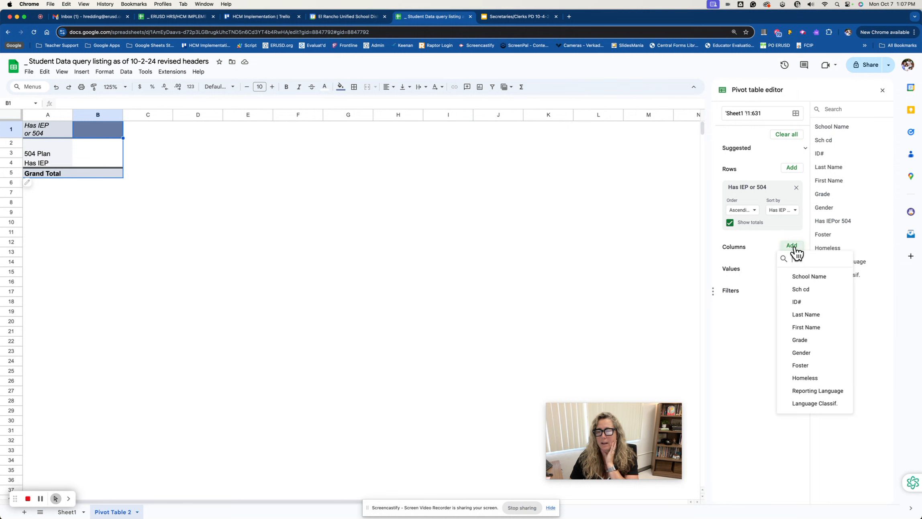
left_click(836, 342)
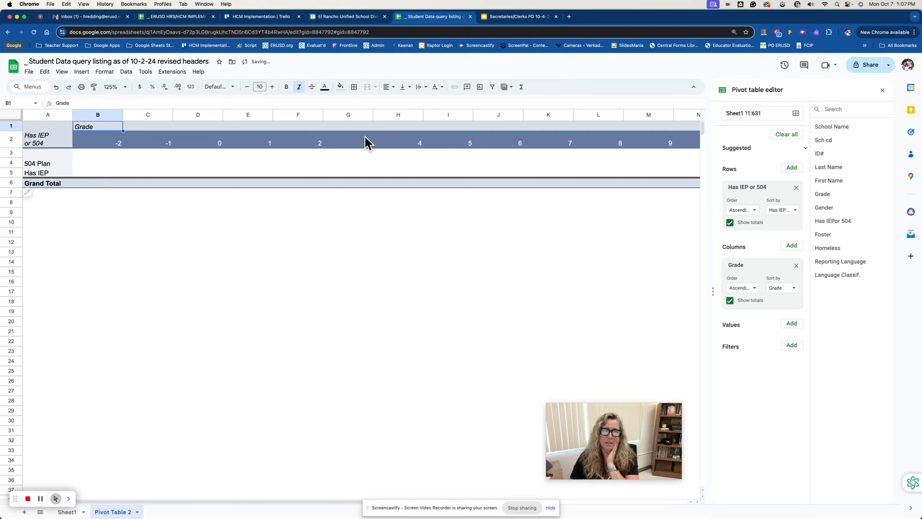
scroll(261, 181, "right", 3)
scroll(261, 176, "right", 5)
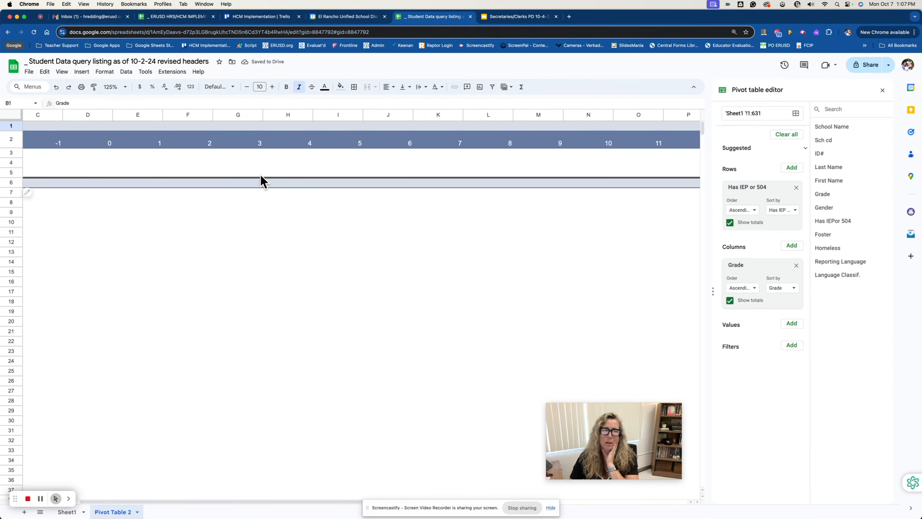
scroll(260, 176, "right", 1)
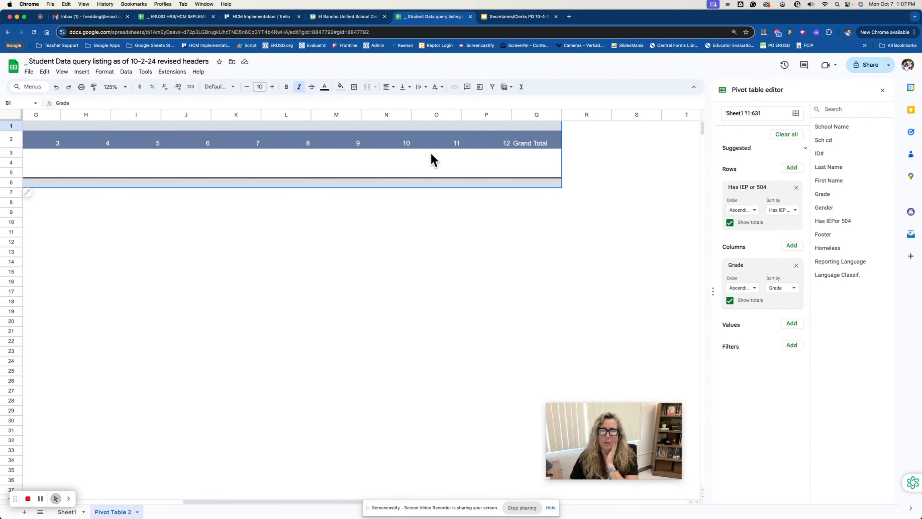
scroll(500, 141, "left", 8)
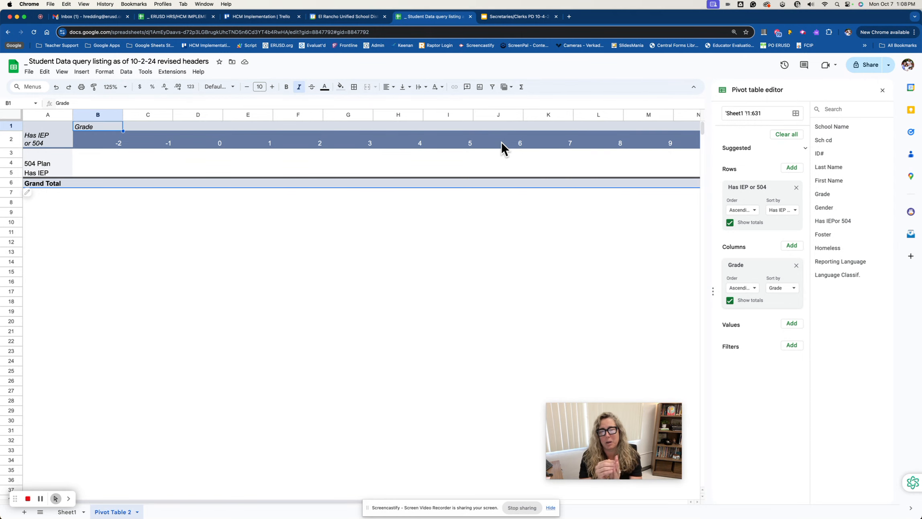
Compare the Grade values in Sheet1 with the grade headings across the pivot table's columns
left_click(72, 513)
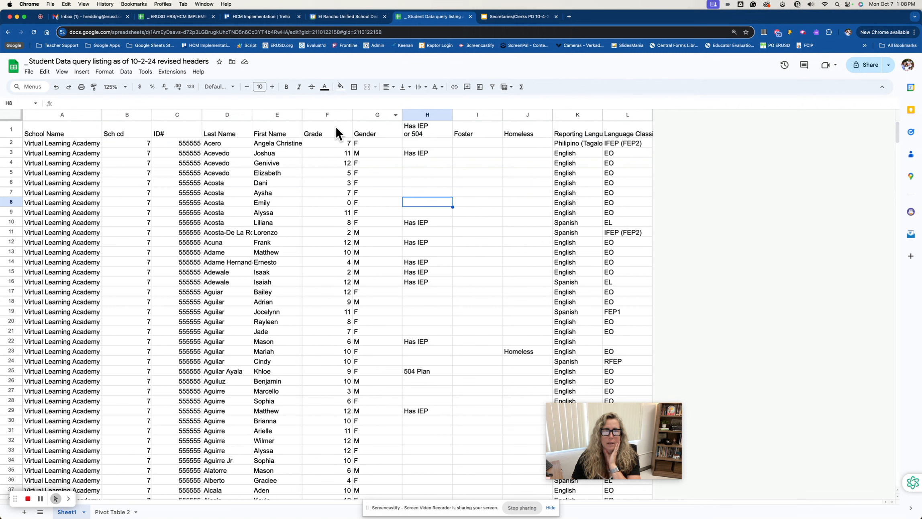
left_click(327, 114)
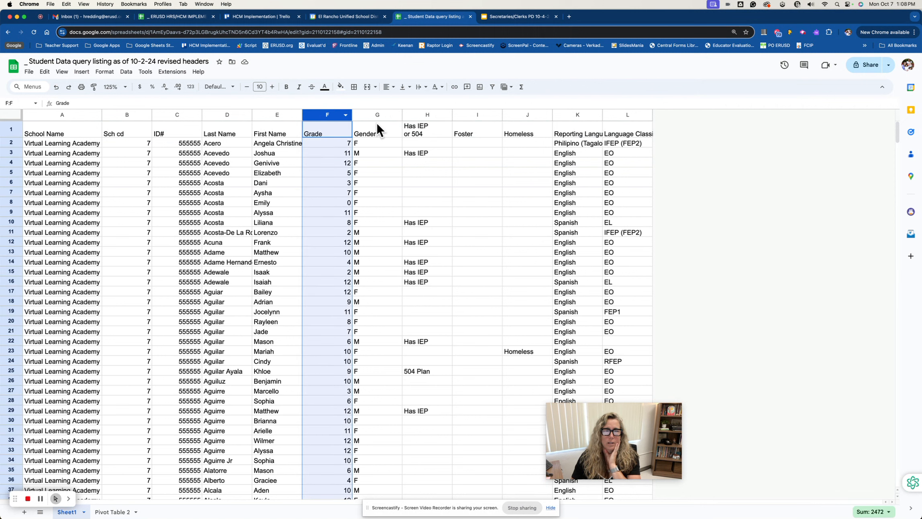
left_click(346, 141)
left_click(347, 153)
left_click(348, 165)
left_click(347, 175)
left_click(112, 512)
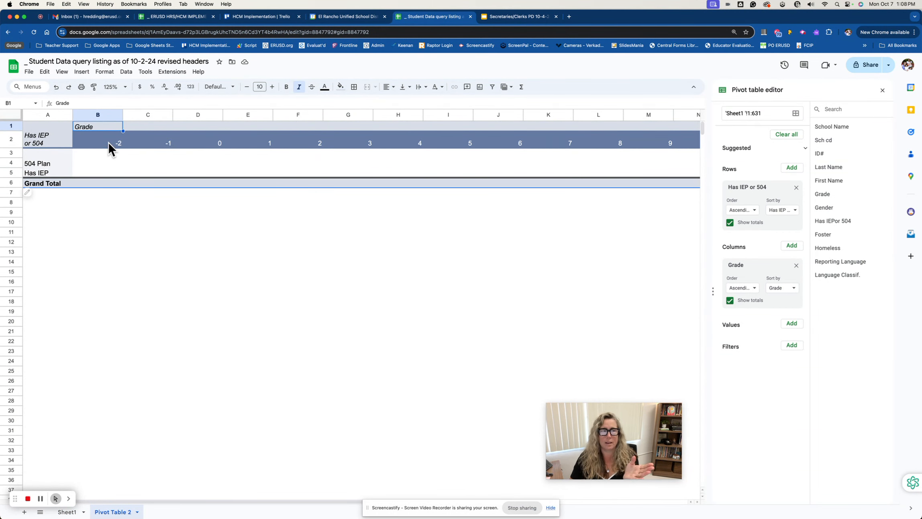
left_click(158, 145)
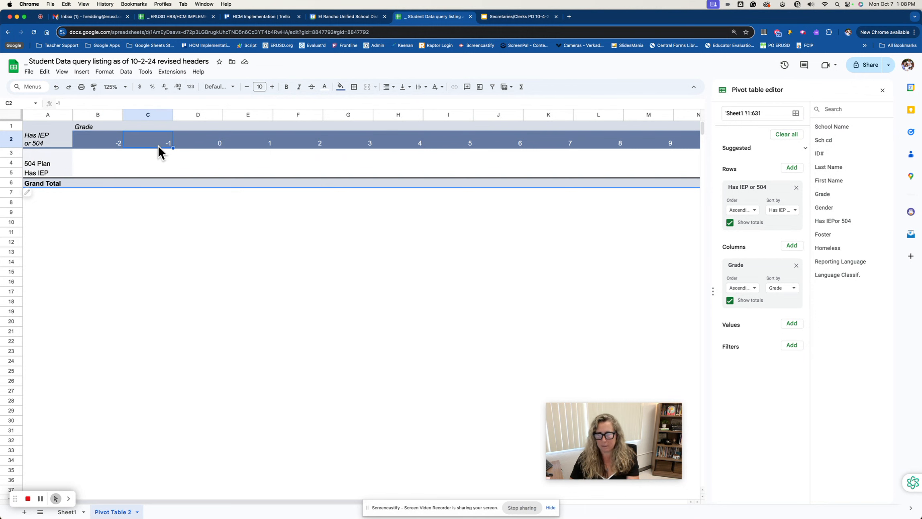
left_click(207, 142)
left_click(253, 142)
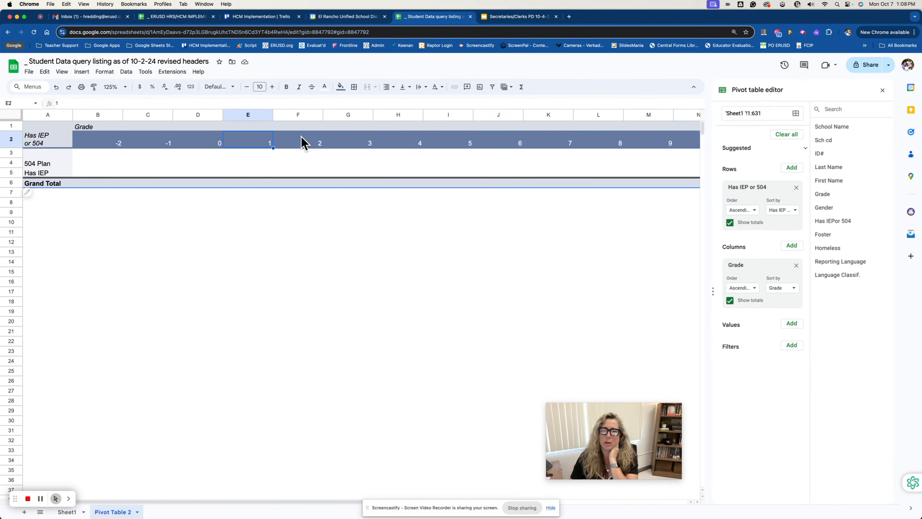
Add the Has IEP or 504 field to the pivot table's values to fill the empty cells under the grades
left_click(124, 159)
left_click(92, 164)
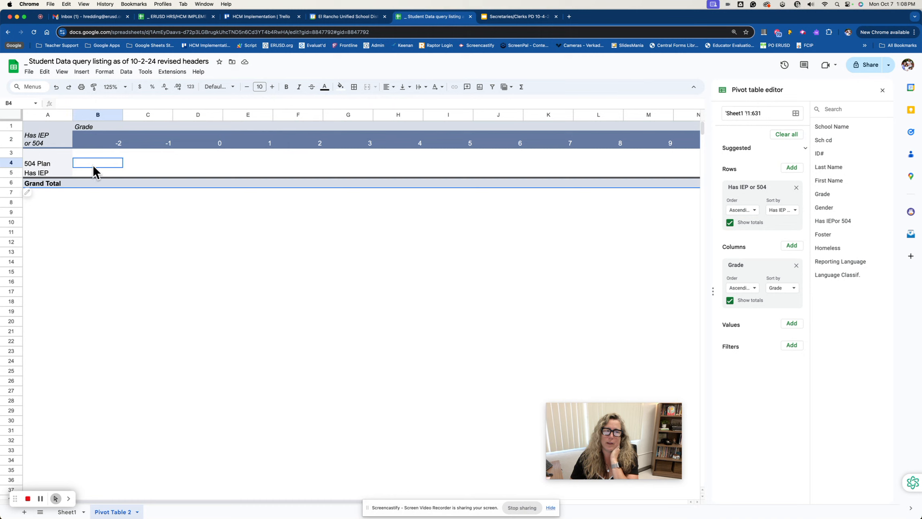
left_click(186, 158)
left_click(241, 165)
left_click(340, 168)
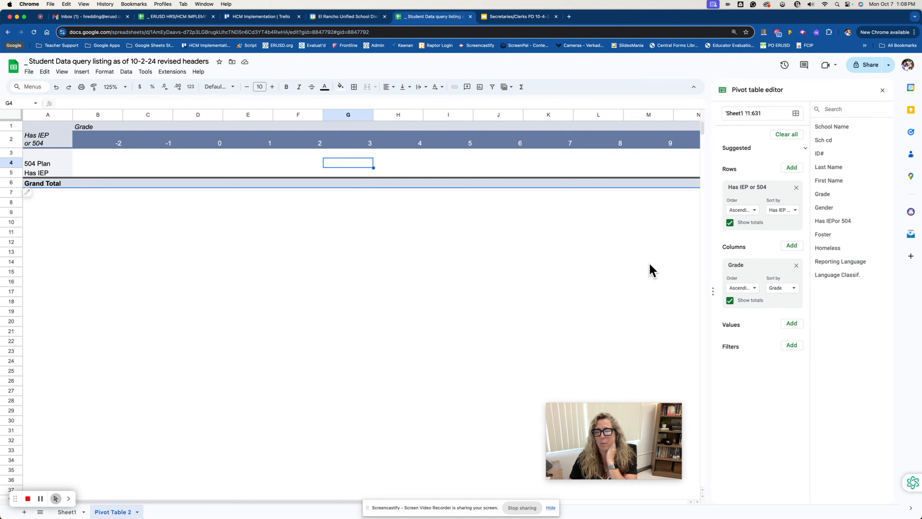
left_click(792, 324)
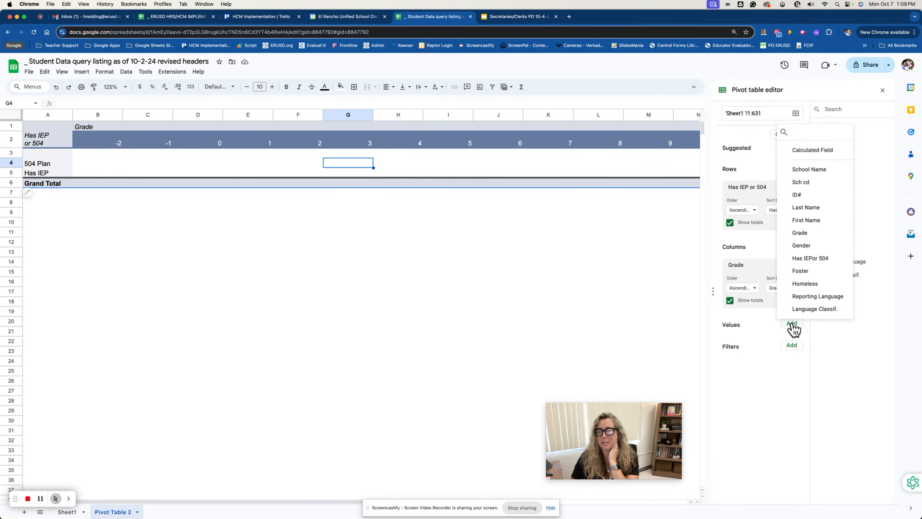
left_click(830, 260)
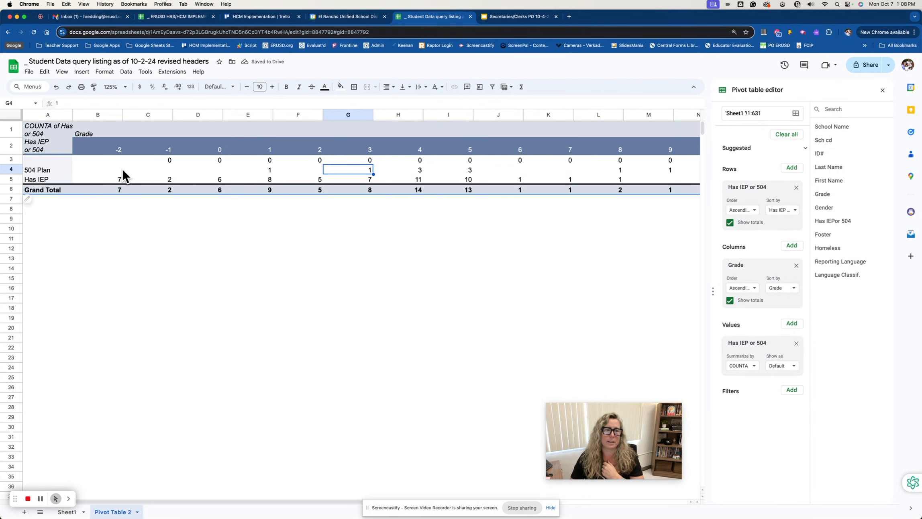
Fit all columns of the pivot table sheet to their contents and give columns B through Q one slightly wider, equal width
left_click(12, 111)
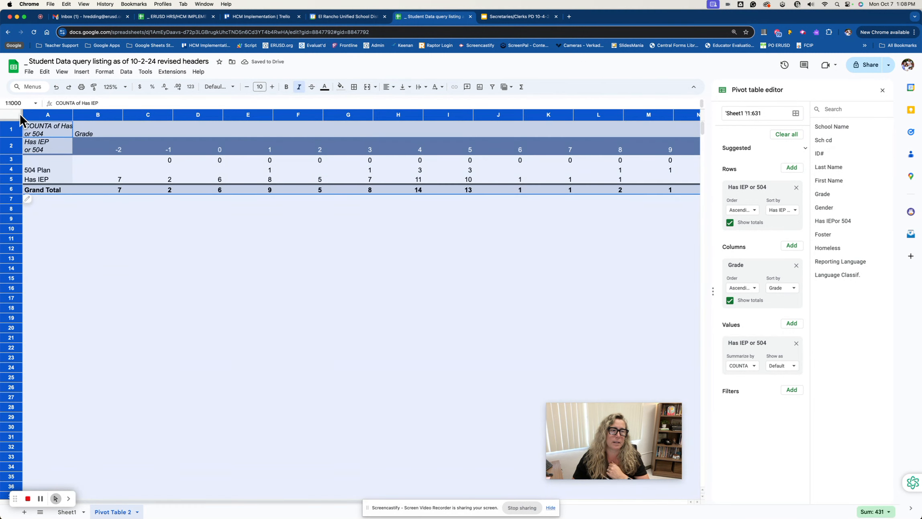
double_click(122, 115)
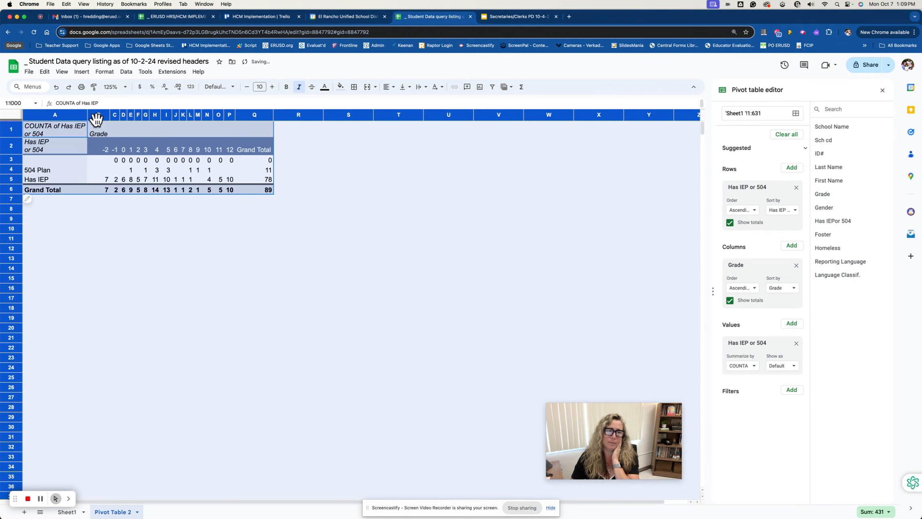
left_click_drag(95, 114, 247, 129)
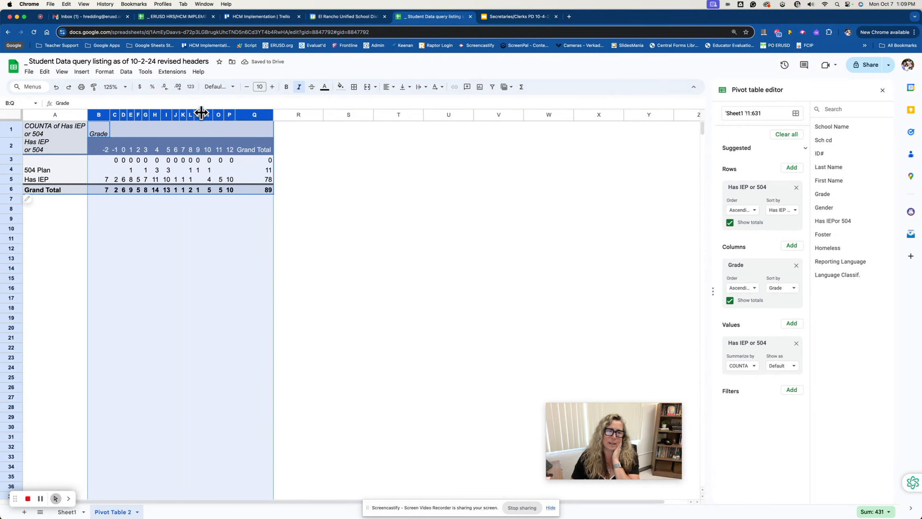
left_click_drag(110, 116, 115, 116)
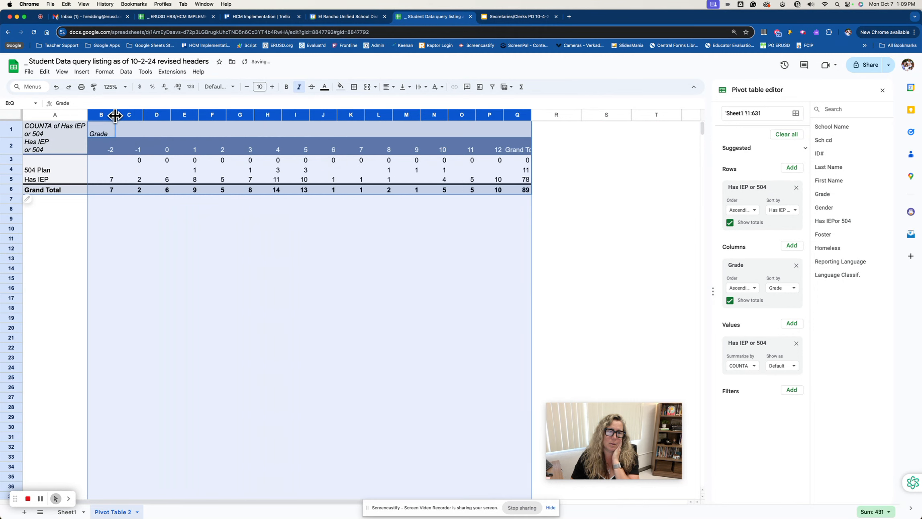
left_click(221, 180)
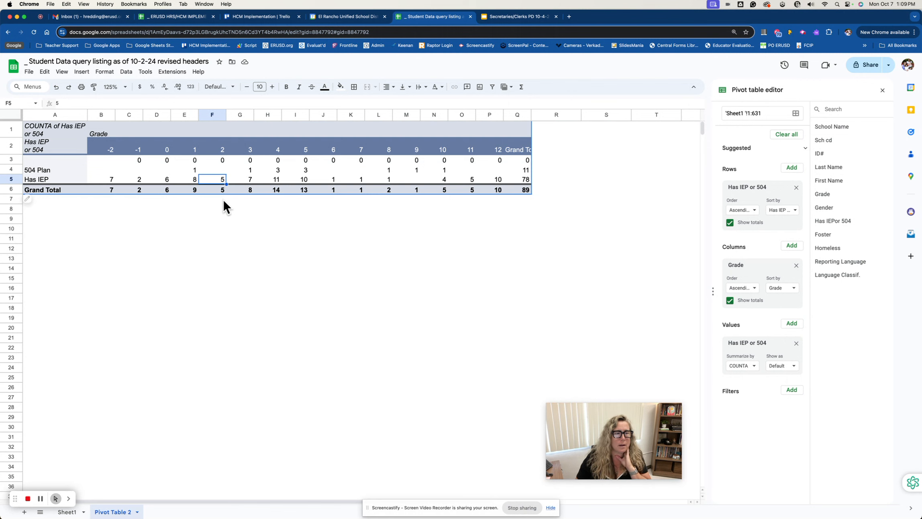
Try summarizing the pivot table's Has IEP or 504 values by SUM
left_click(66, 126)
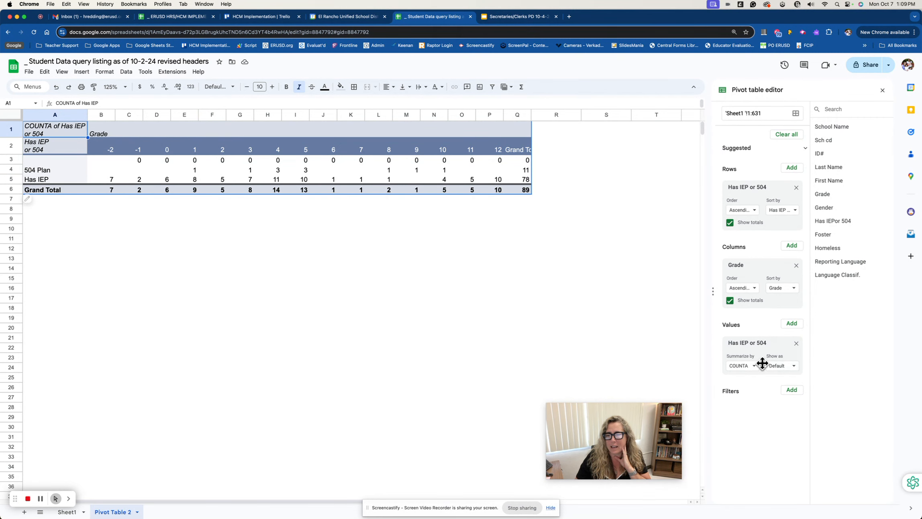
left_click(748, 366)
left_click(751, 200)
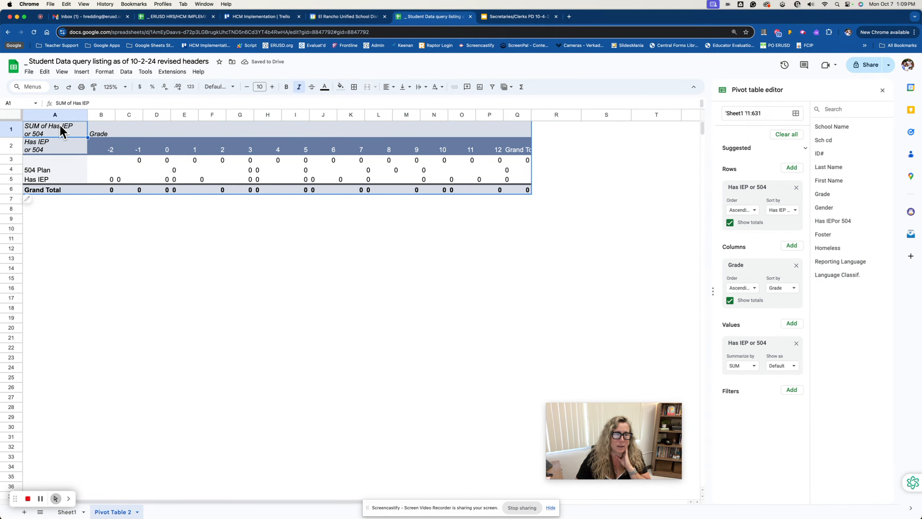
Remove the Has IEP or 504 field from the pivot table's values and add it again
left_click(796, 343)
left_click(794, 325)
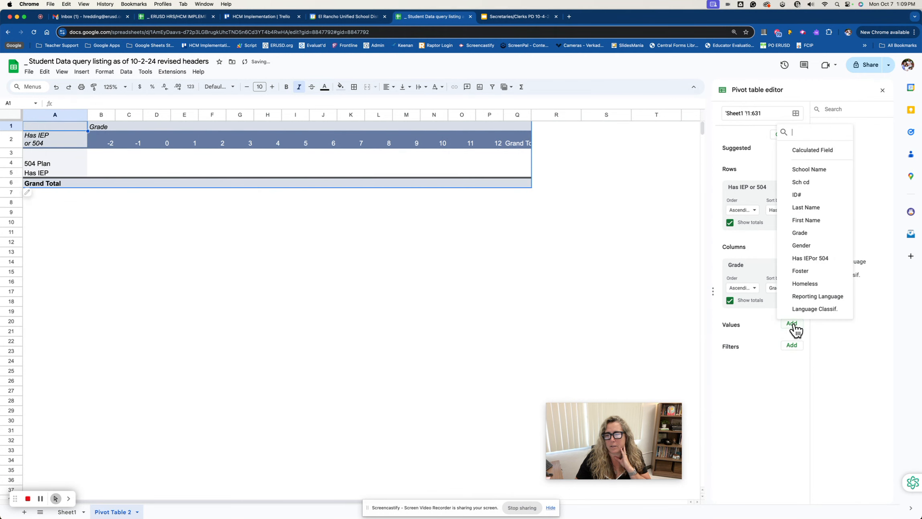
left_click(819, 259)
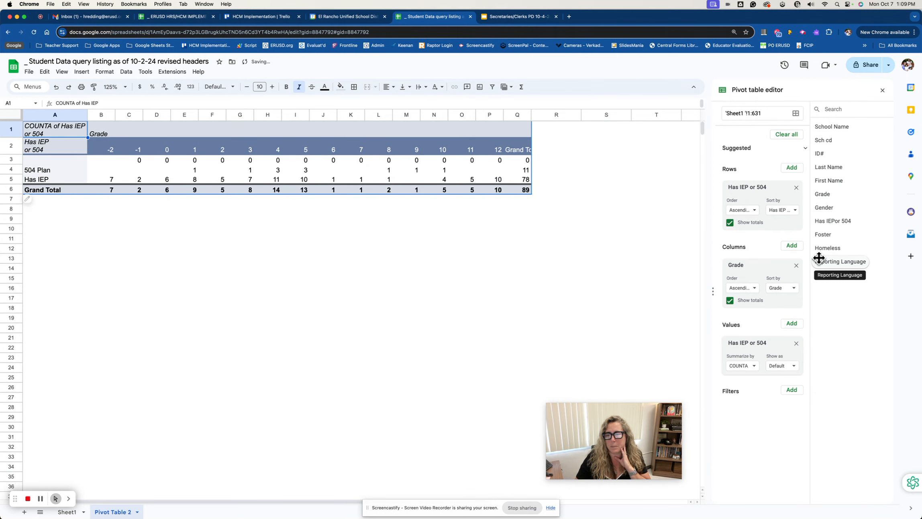
Summarize the re-added Has IEP or 504 values by SUM and fit the Grand Total column to its heading
left_click(754, 367)
left_click(762, 200)
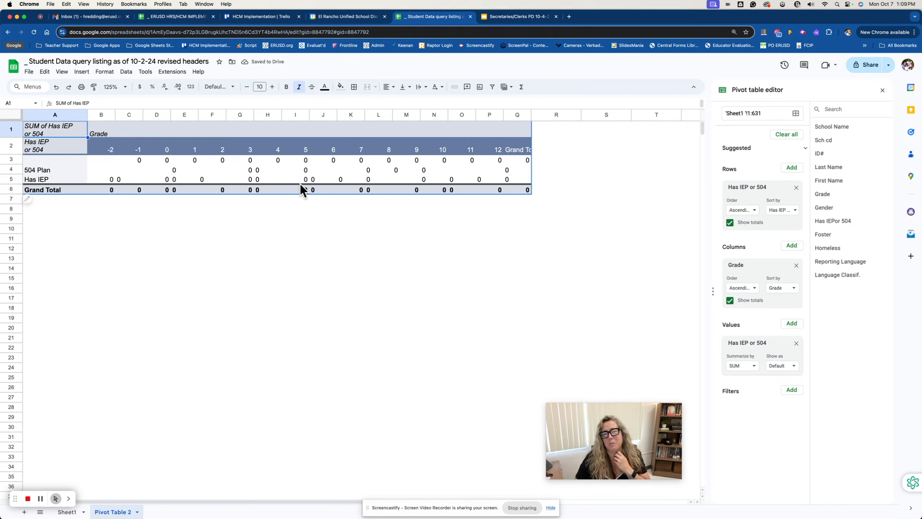
double_click(530, 114)
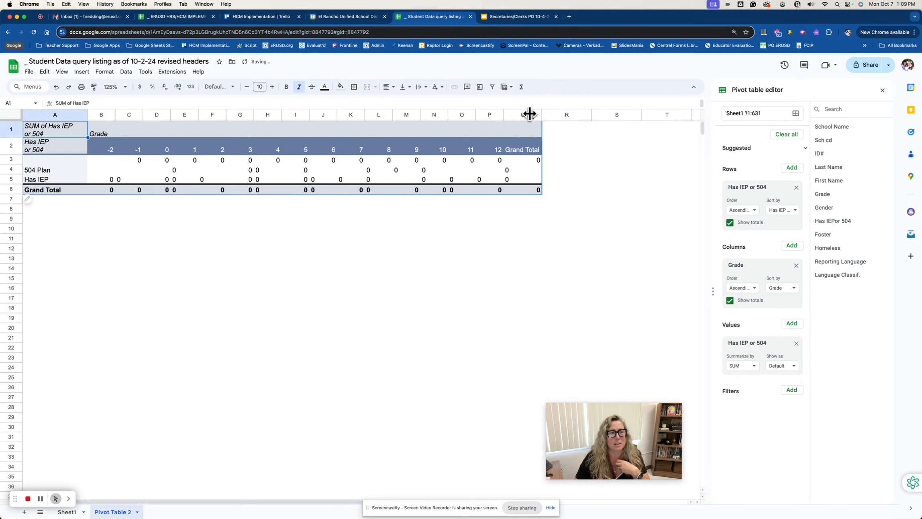
Check the Show as options for the Has IEP or 504 values and summarize them by COUNTA
left_click(790, 366)
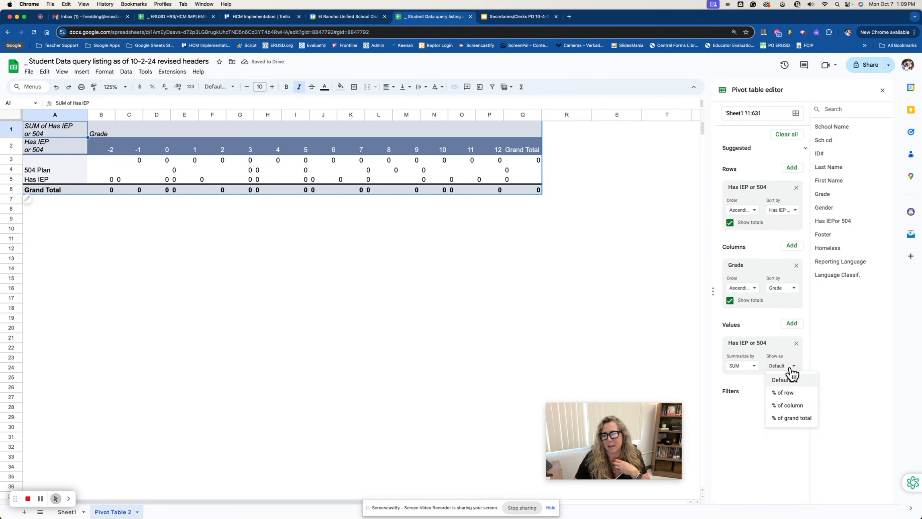
left_click(743, 366)
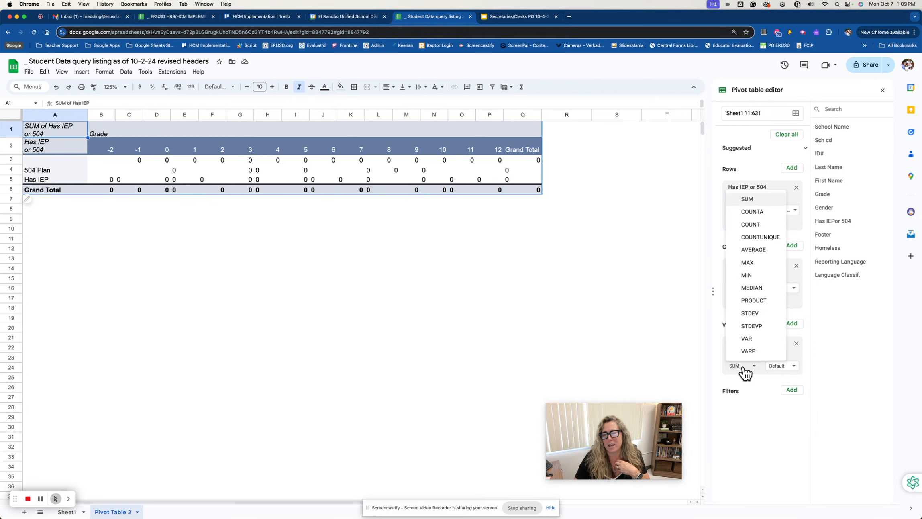
left_click(758, 212)
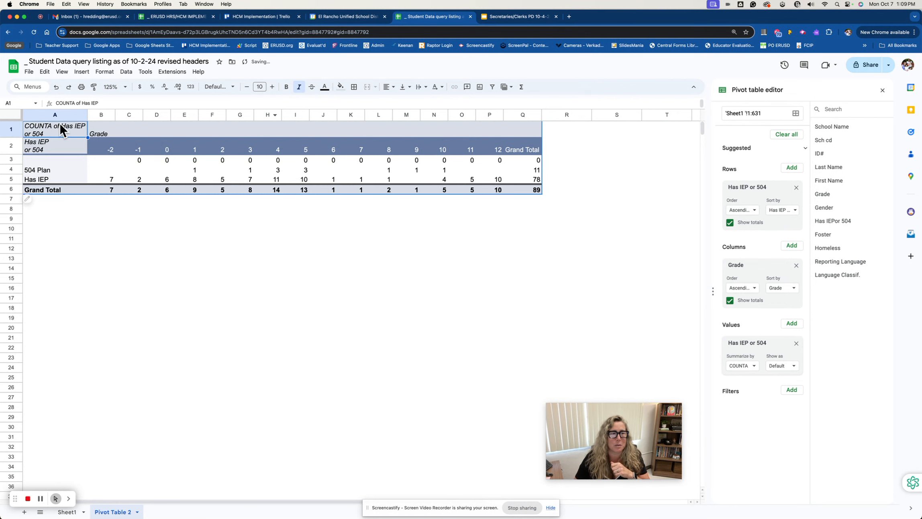
Compare the Grade entries in Sheet1 with the pivot table's counts and review the available summary functions, keeping COUNTA
left_click(67, 512)
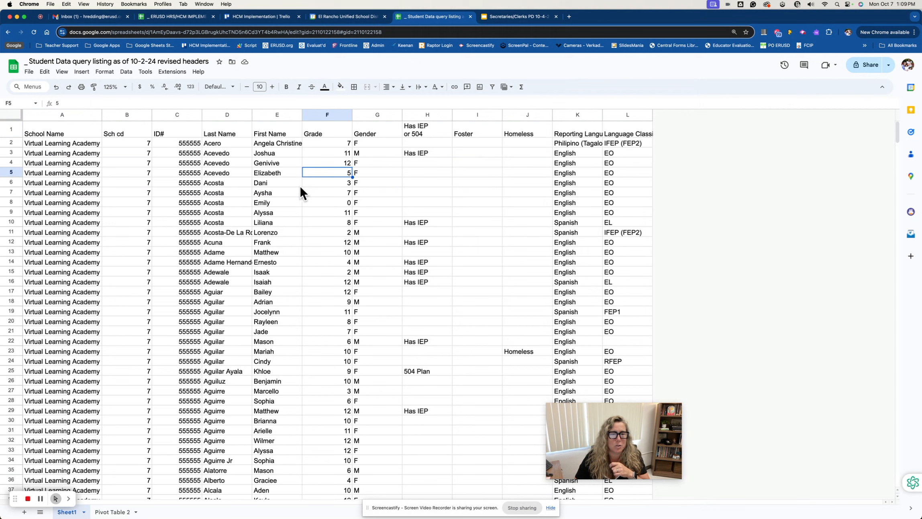
left_click(348, 181)
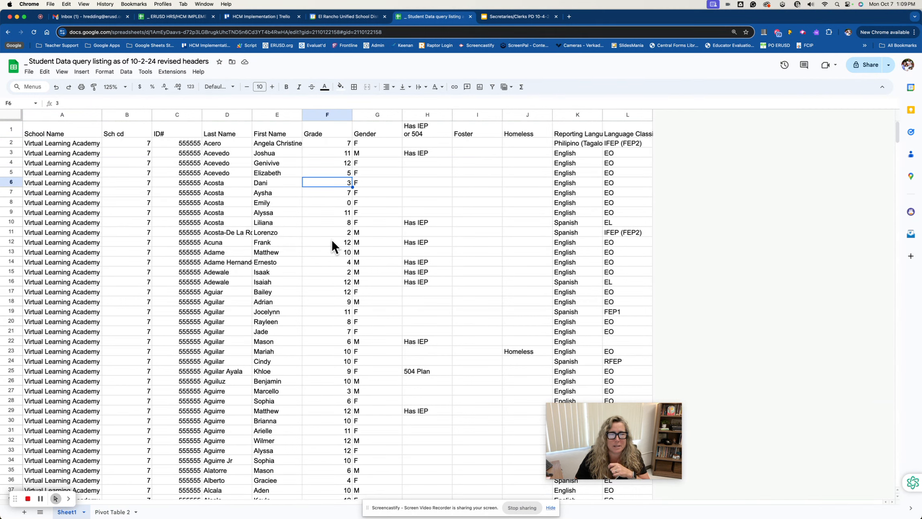
left_click(116, 511)
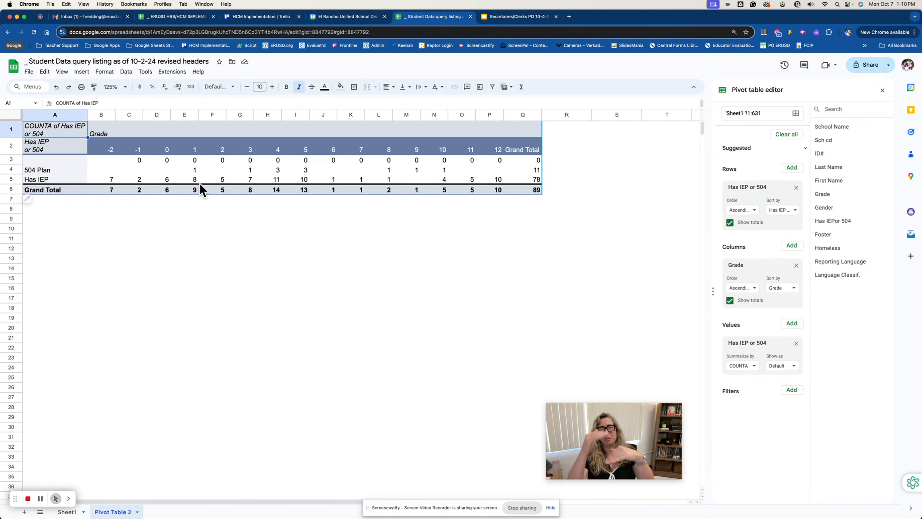
left_click(249, 180)
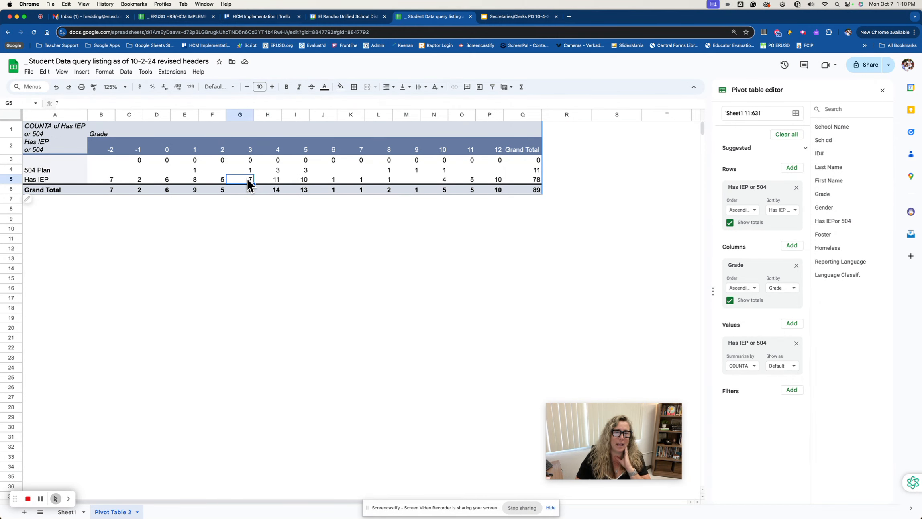
left_click(753, 366)
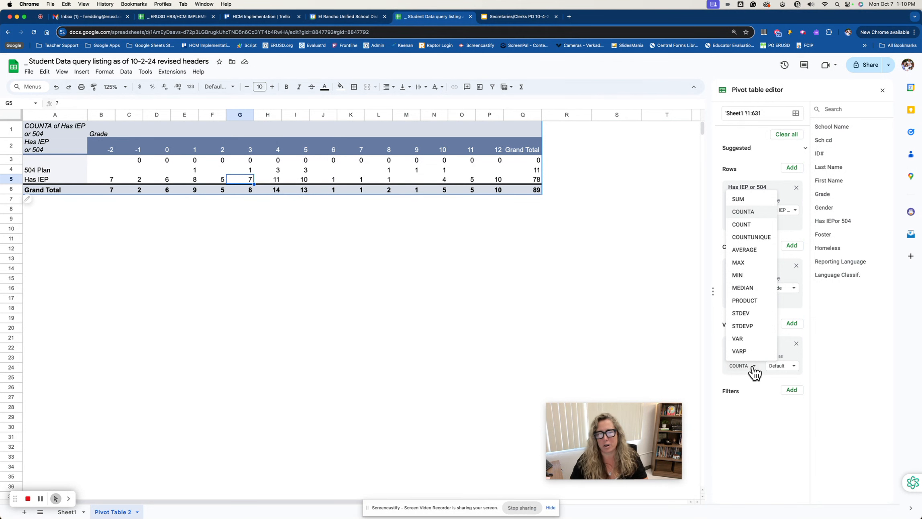
left_click(746, 211)
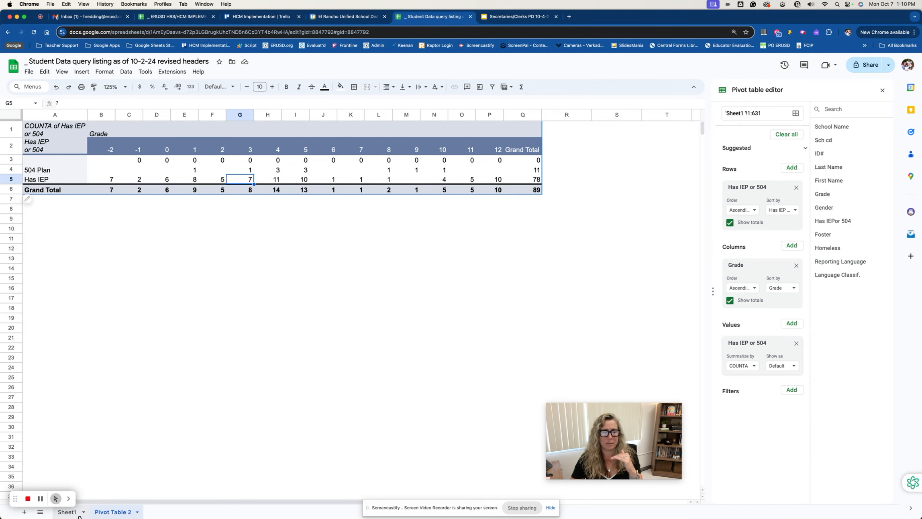
Check a Grade entry in Sheet1 against the pivot table's COUNTA heading, summary function choices and grade 4 Has IEP count
left_click(67, 511)
left_click(348, 154)
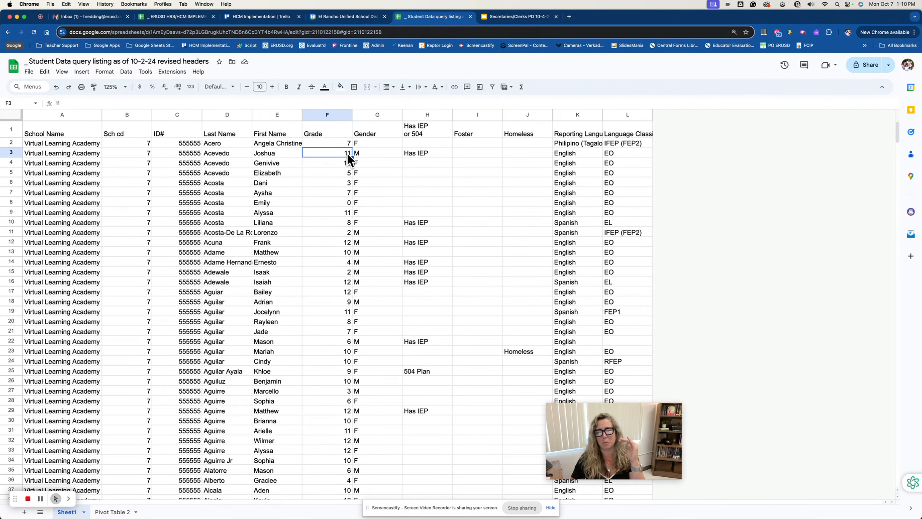
left_click(112, 512)
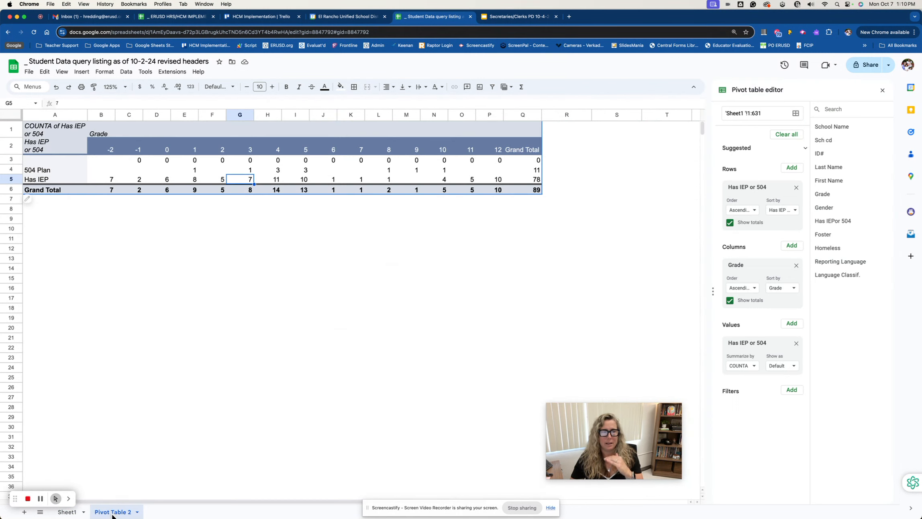
left_click(64, 132)
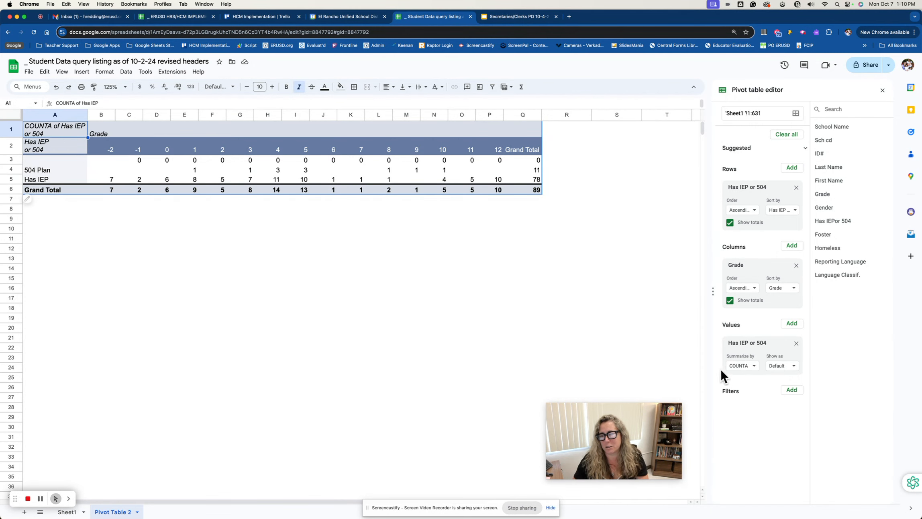
left_click(746, 366)
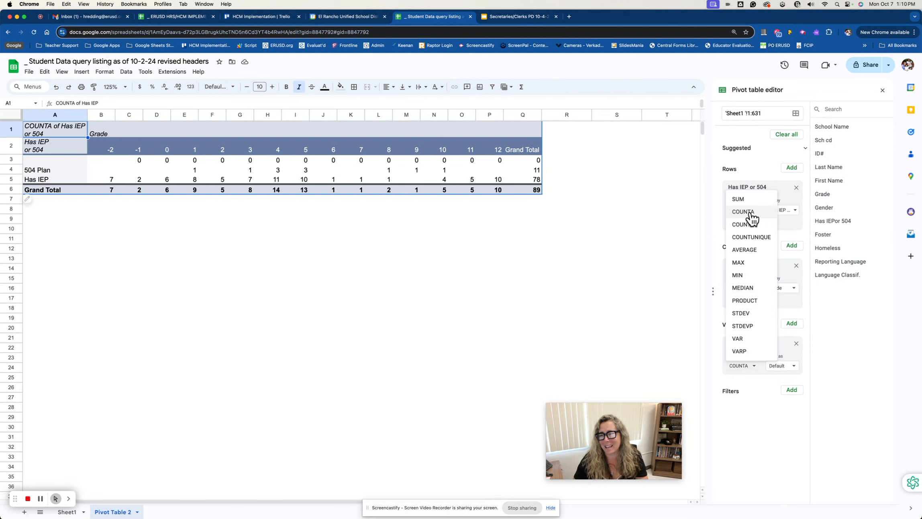
left_click(751, 397)
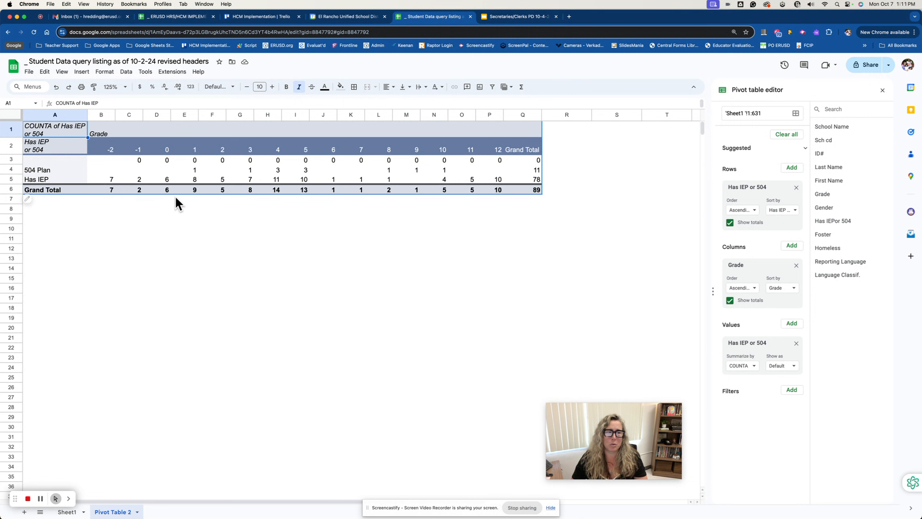
left_click(276, 178)
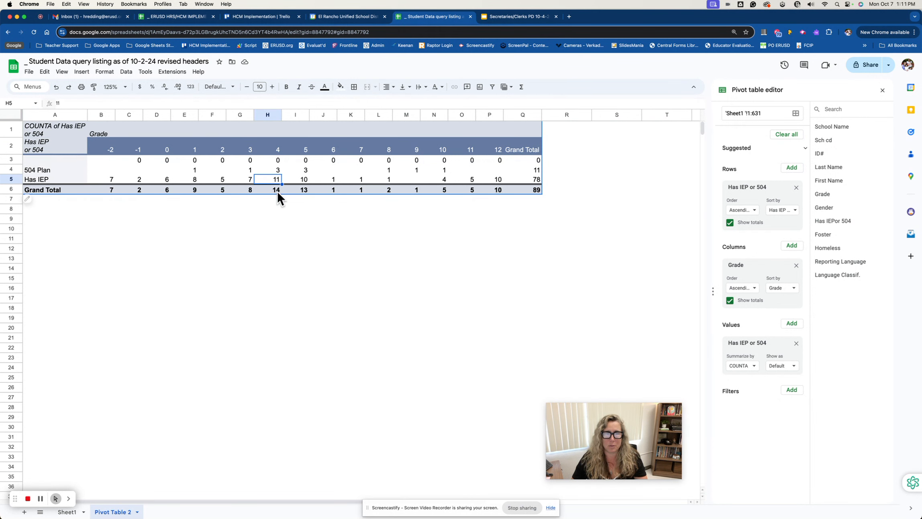
Count the student records behind the grade 4 Has IEP value in a detail sheet, and delete that sheet
left_click(278, 156)
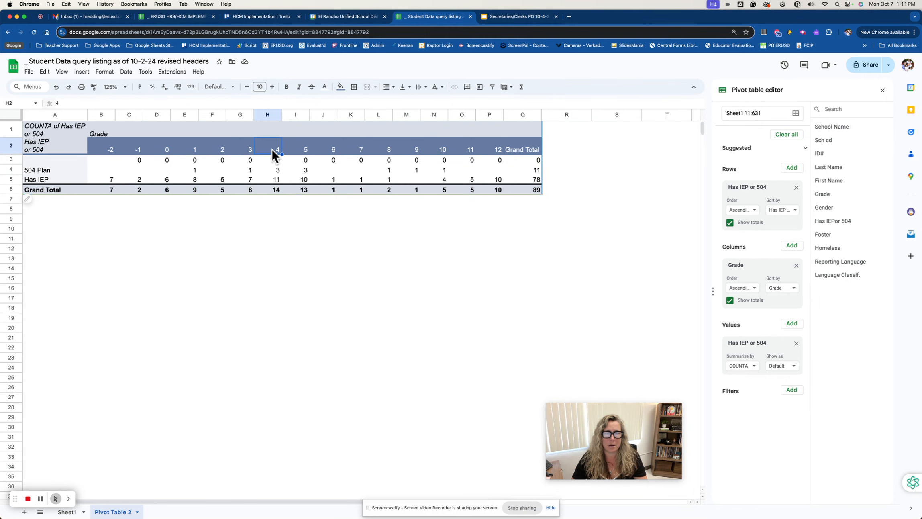
left_click(276, 180)
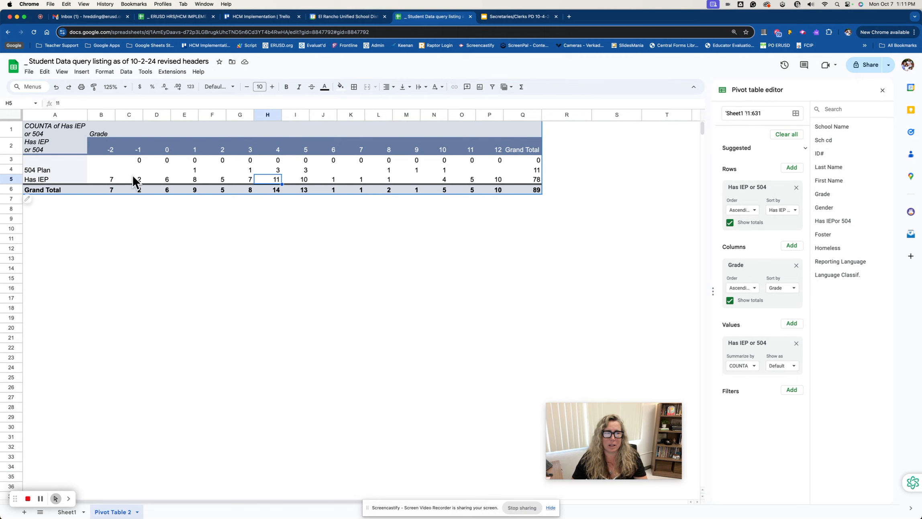
double_click(278, 181)
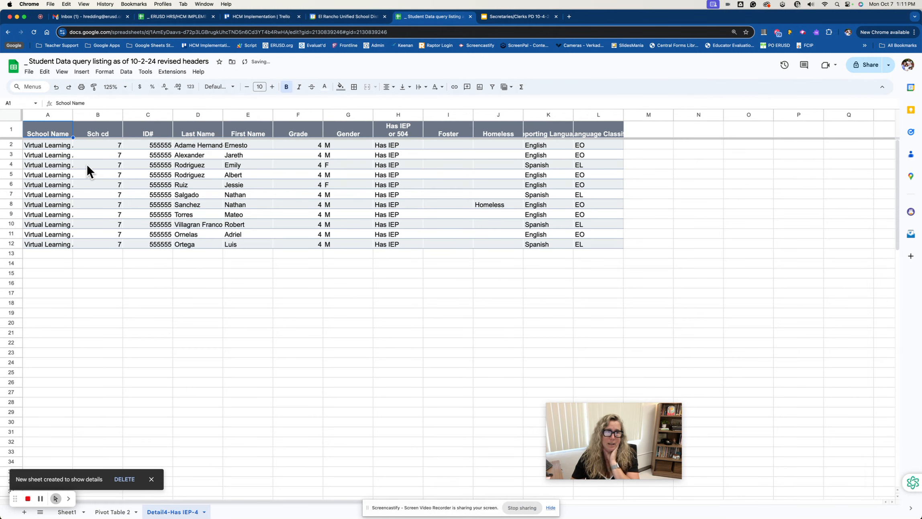
left_click(64, 146)
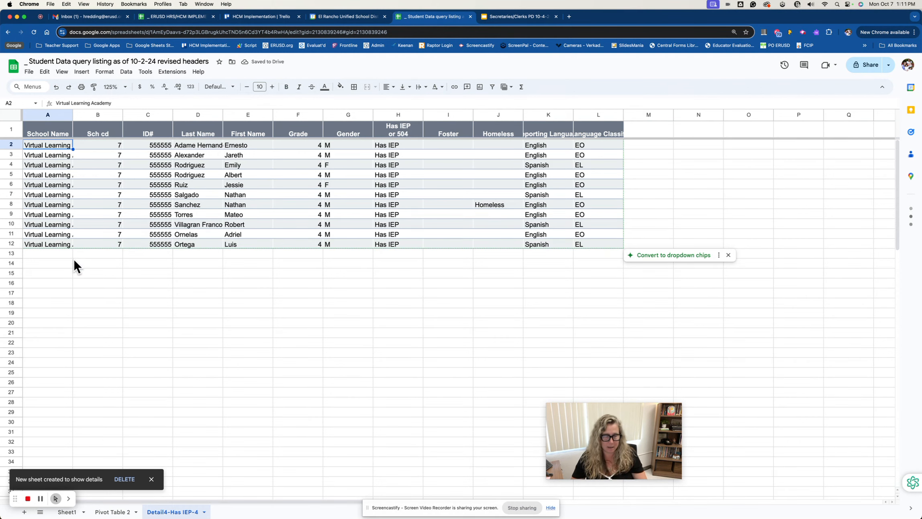
left_click(66, 243, "shift")
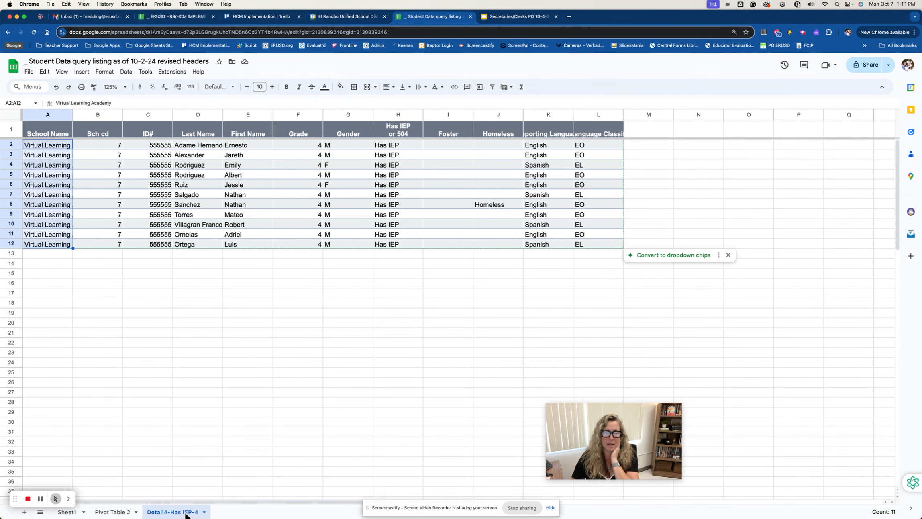
left_click(203, 512)
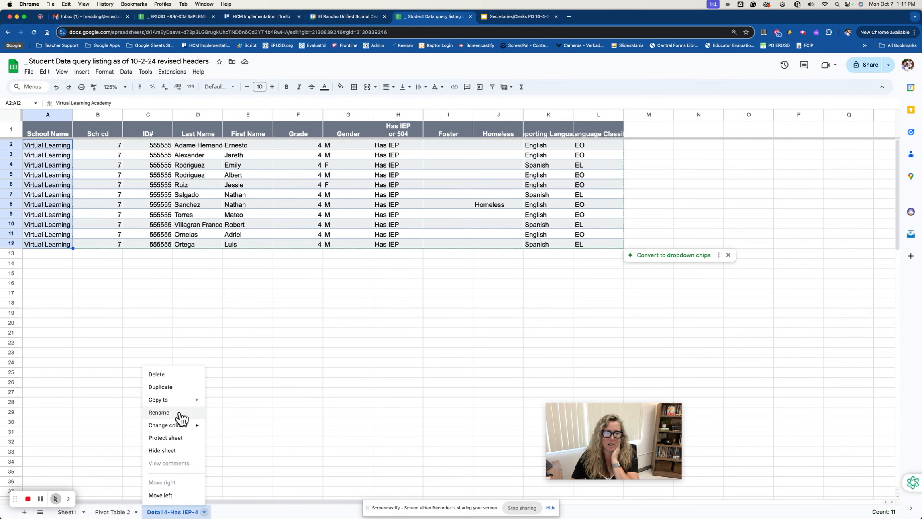
left_click(168, 375)
left_click(547, 304)
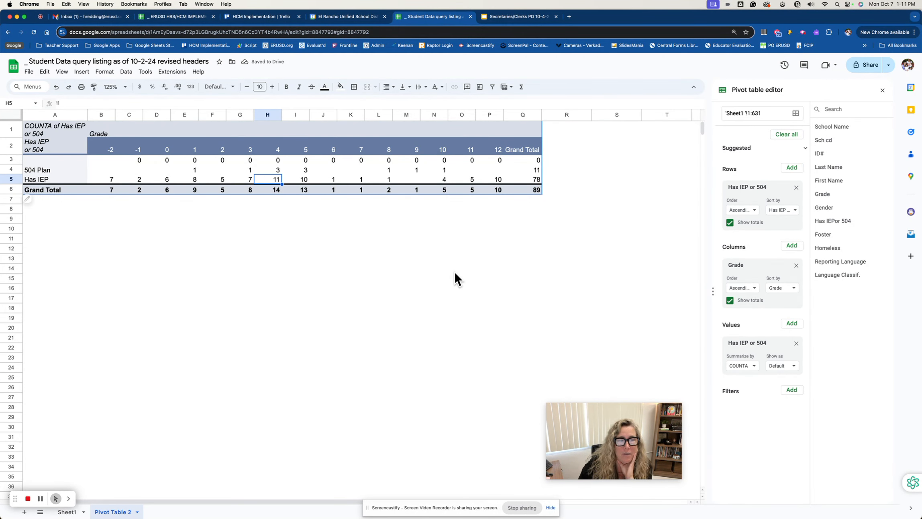
Check the number of student records behind the grade 1 Has IEP value in a detail sheet, and delete that sheet
left_click(194, 179)
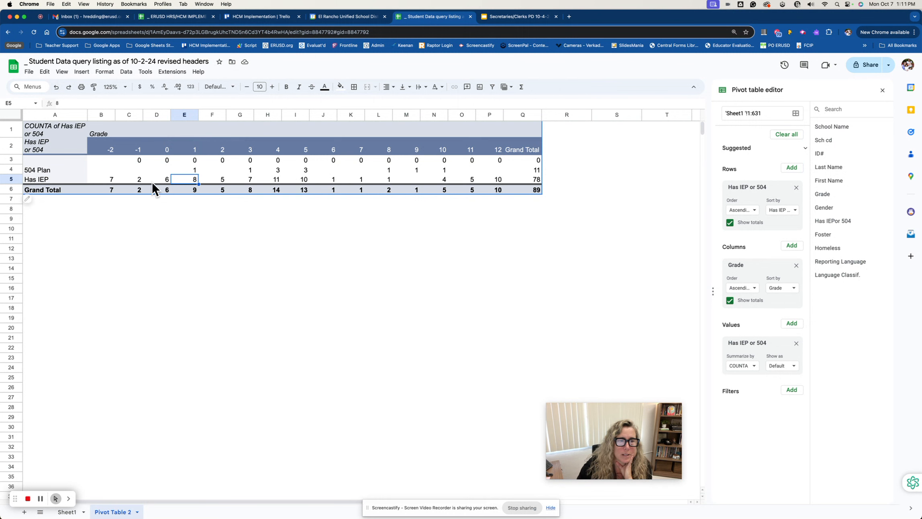
double_click(194, 180)
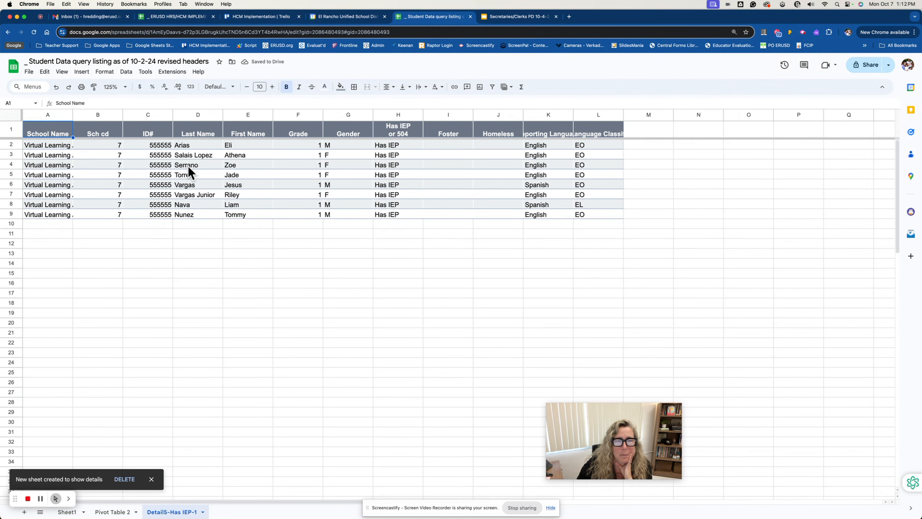
left_click_drag(64, 145, 63, 215)
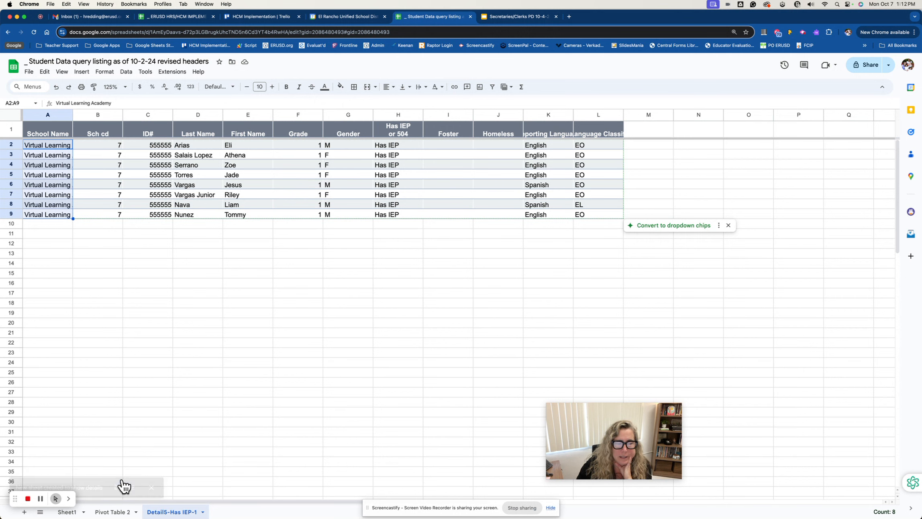
right_click(205, 513)
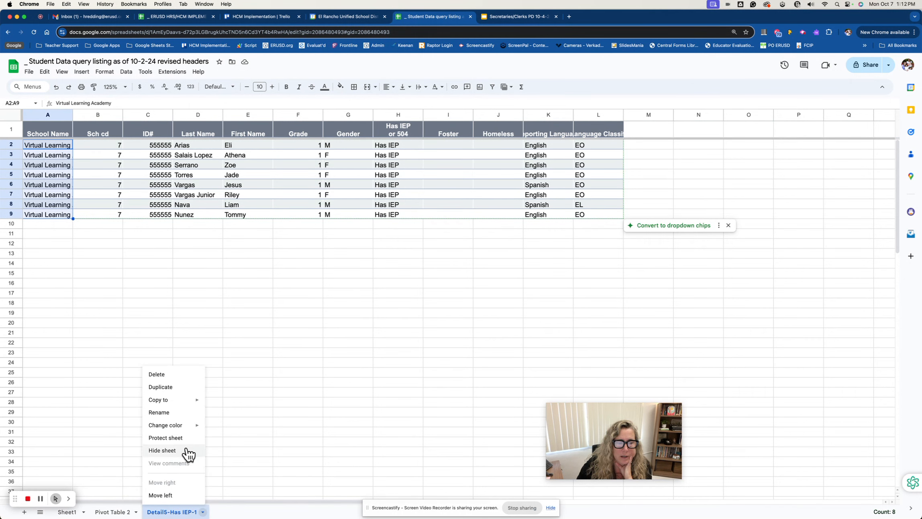
left_click(167, 374)
left_click(550, 304)
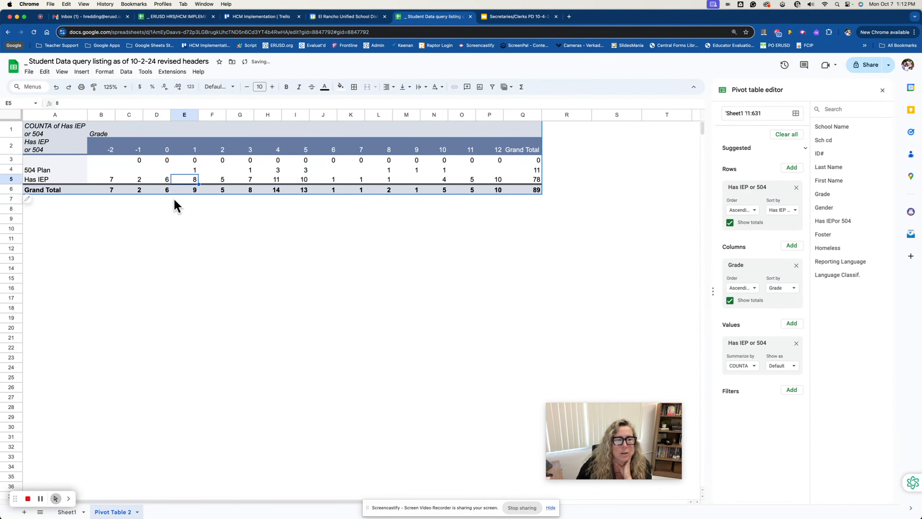
Compare the 504 Plan and Has IEP counts with the Grand Total for grades 1 and 4
left_click(195, 190)
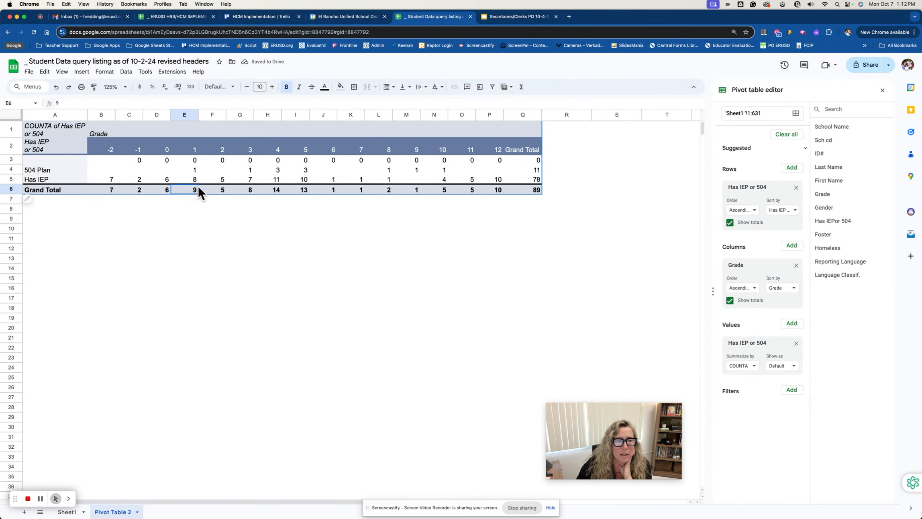
left_click(197, 168)
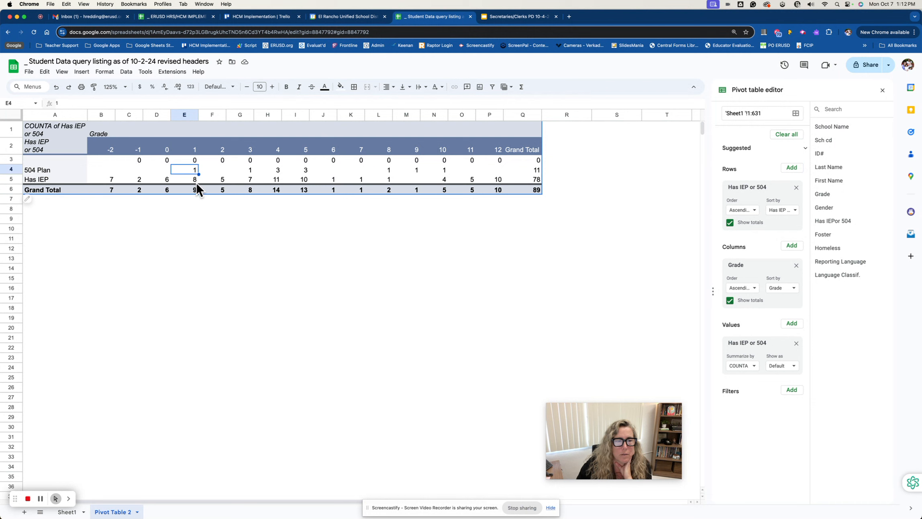
left_click(197, 182)
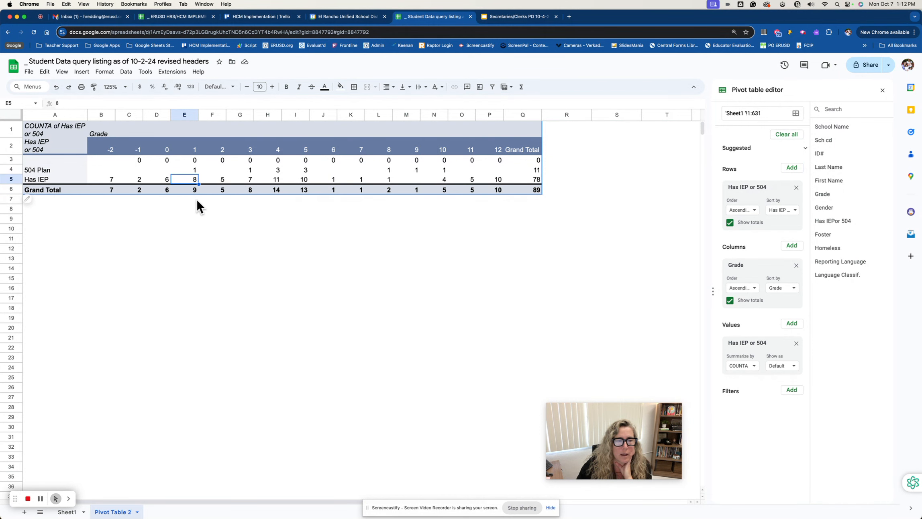
left_click(195, 189)
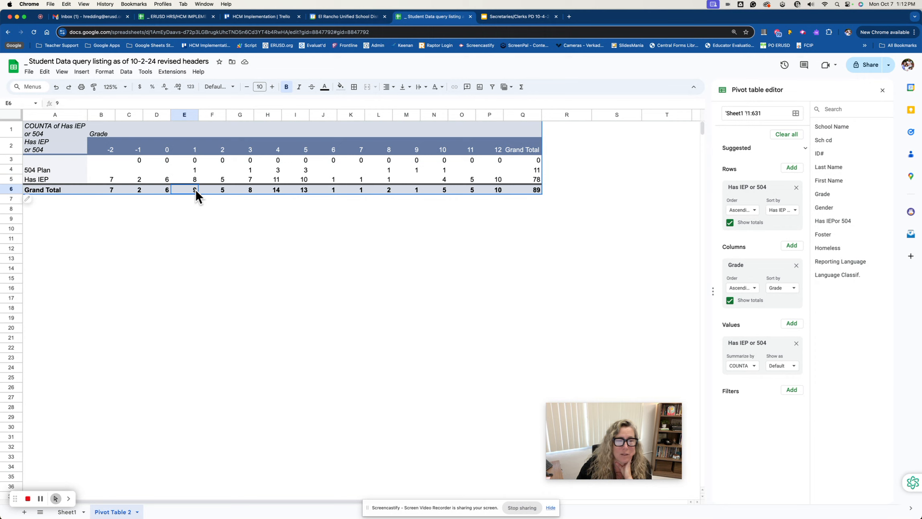
left_click(277, 172)
left_click(279, 180)
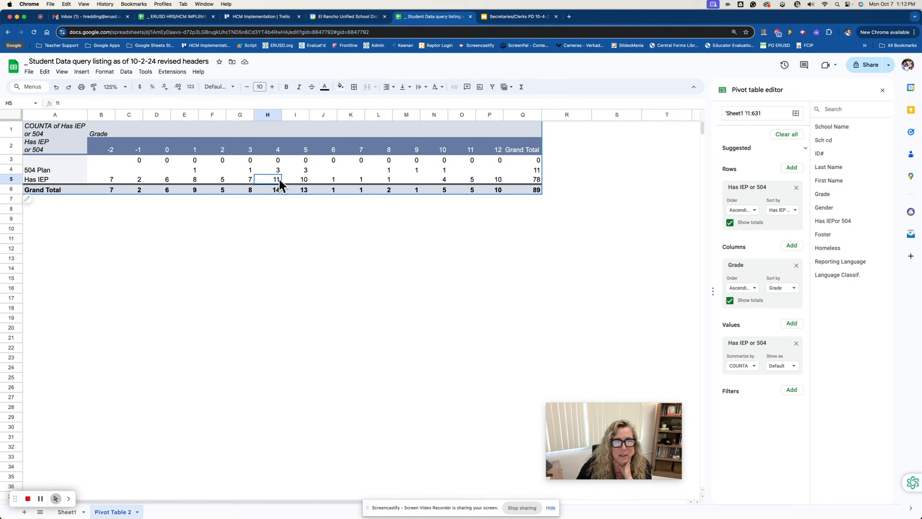
left_click(278, 190)
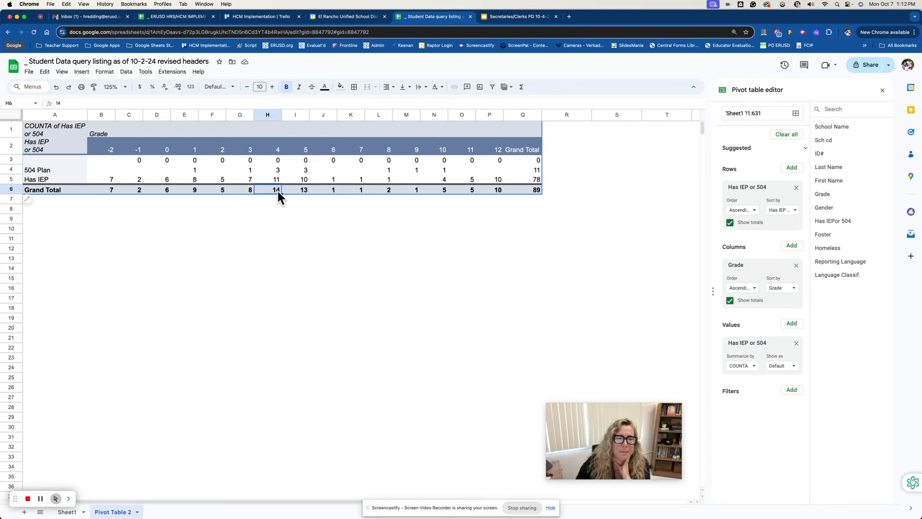
Review the student records behind the grade 4 Grand Total in a detail sheet, and return to Pivot Table 2 with that sheet removed
double_click(277, 189)
scroll(310, 267, "down", 10)
scroll(309, 267, "down", 15)
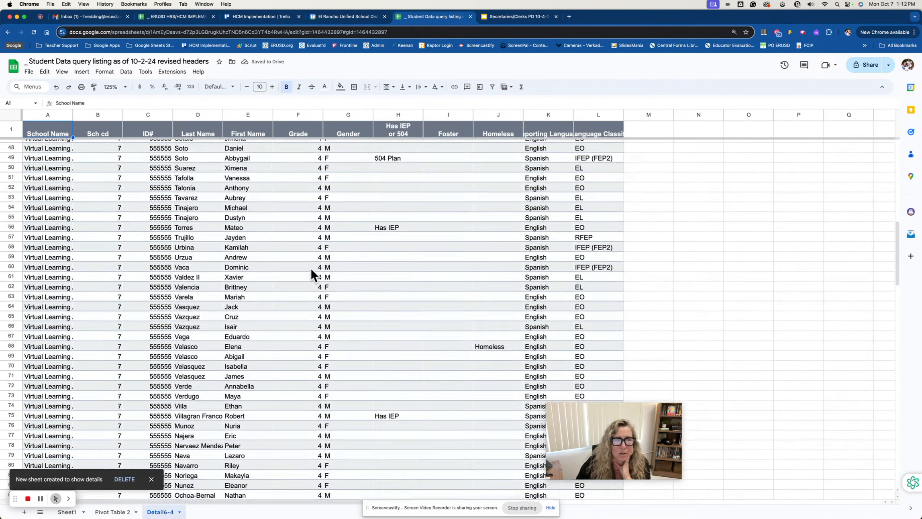
scroll(311, 269, "up", 20)
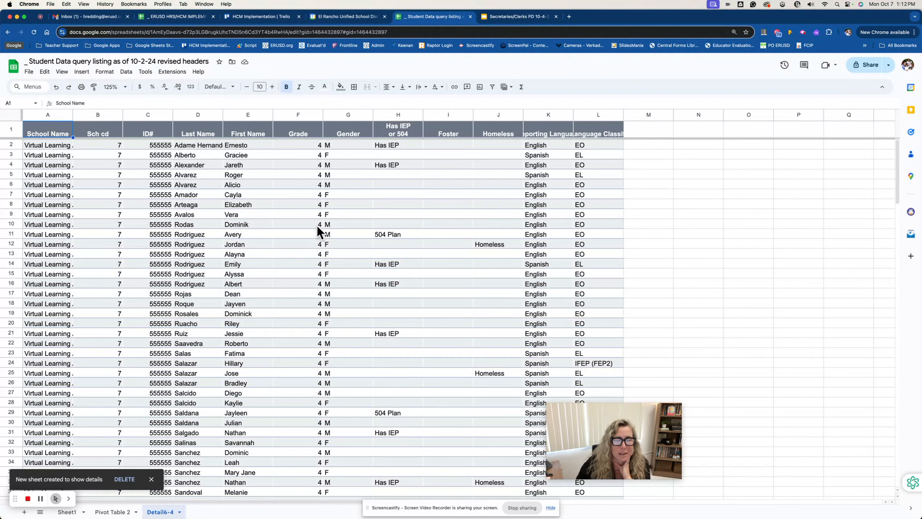
left_click(116, 512)
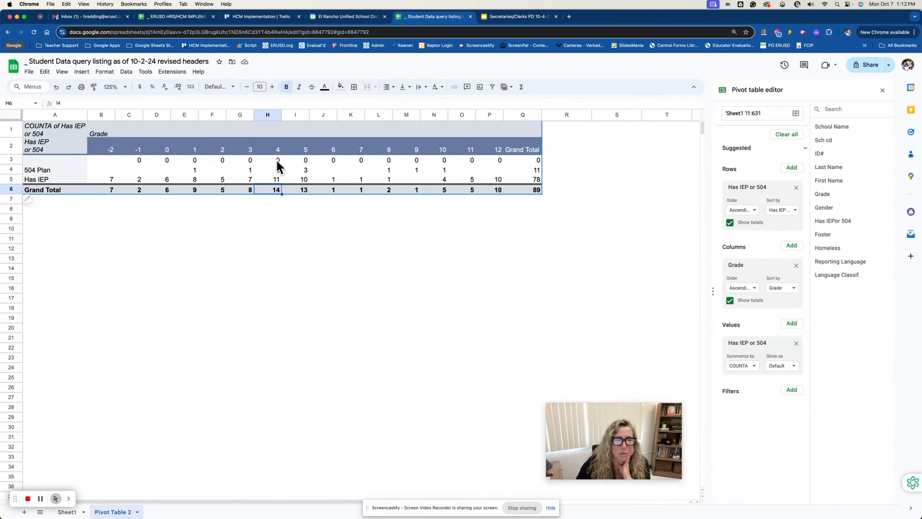
Show the grade 4 Grand Total's records again, examine their Grade and Has IEP or 504 entries, and delete the detail sheet
double_click(277, 188)
left_click(316, 143)
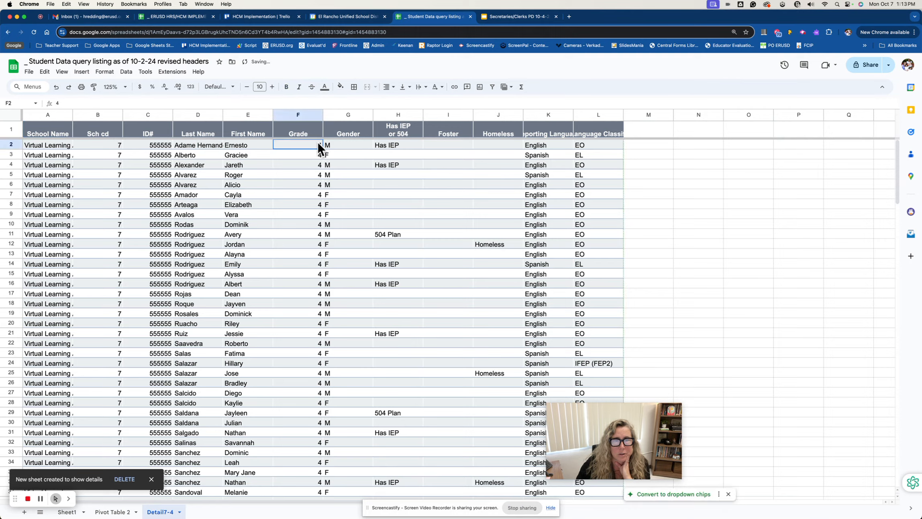
scroll(317, 140, "down", 20)
scroll(372, 235, "up", 10)
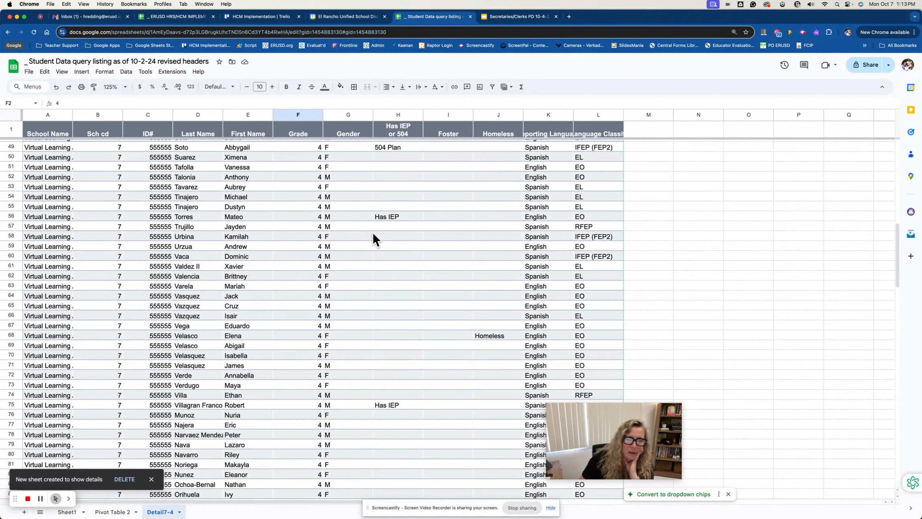
scroll(368, 218, "down", 8)
scroll(368, 217, "up", 10)
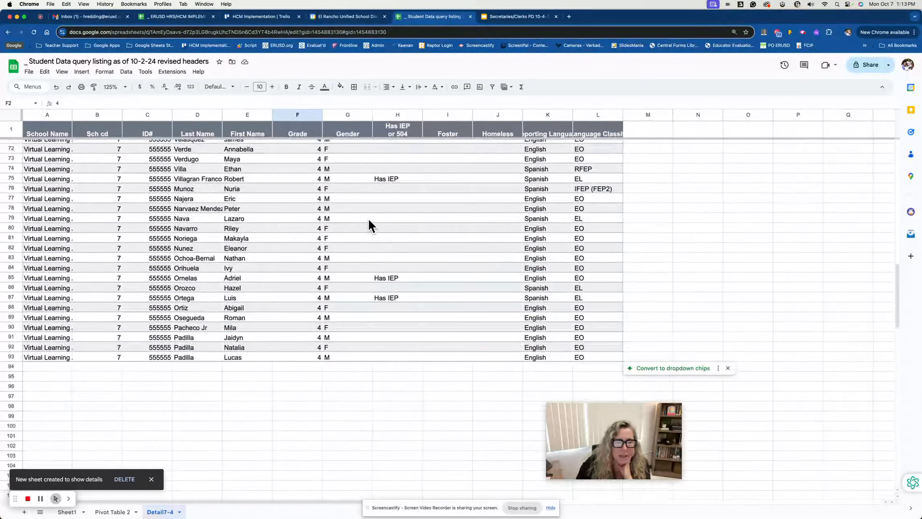
left_click(180, 511)
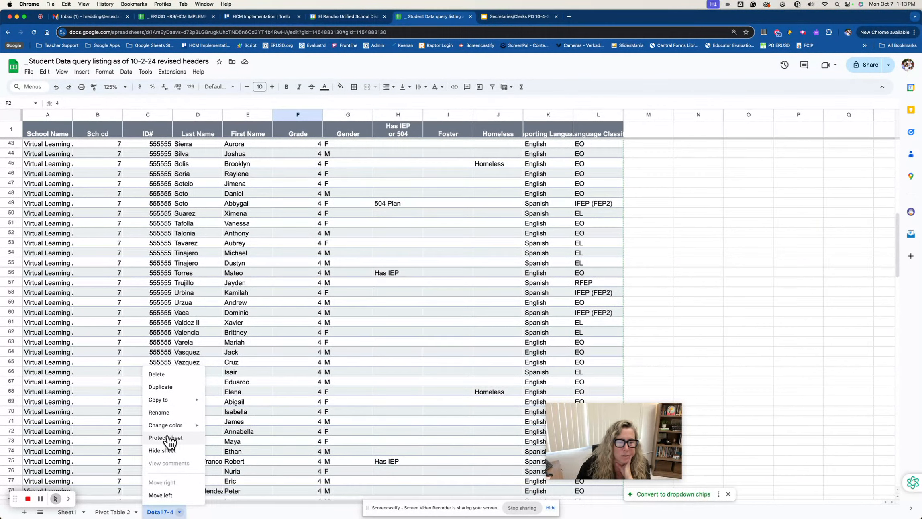
left_click(169, 376)
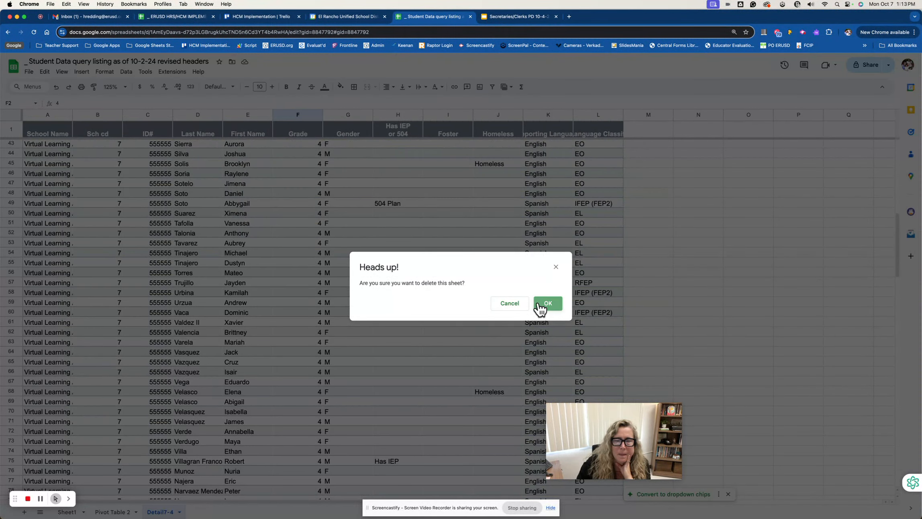
left_click(538, 305)
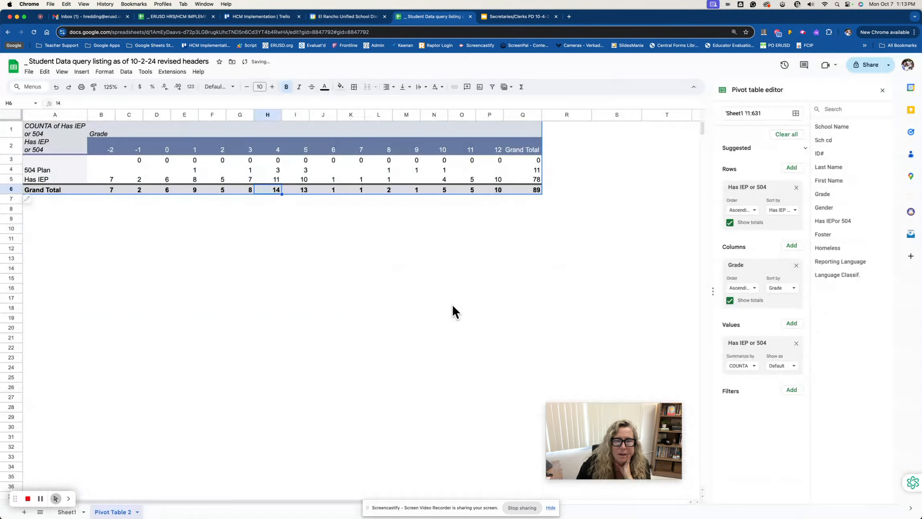
Remove the Has IEP or 504 values, the Grade columns and the Has IEP or 504 rows from the pivot table
left_click(795, 342)
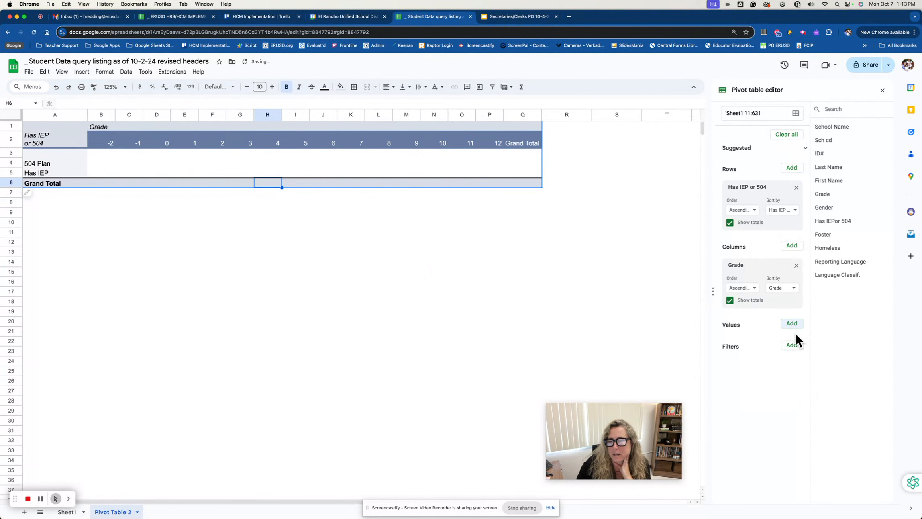
left_click(796, 265)
left_click(796, 187)
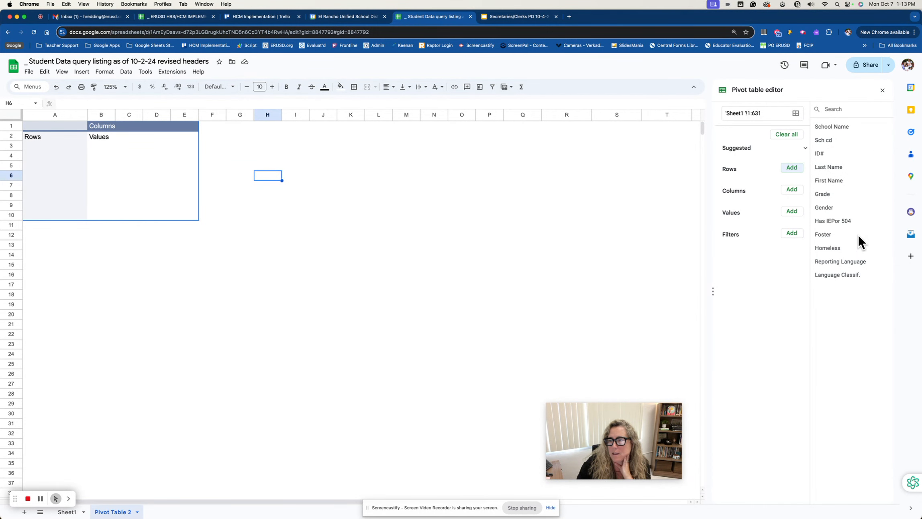
Rebuild the pivot table with Reporting Language as rows, Grade as columns and Grade as values
left_click(791, 169)
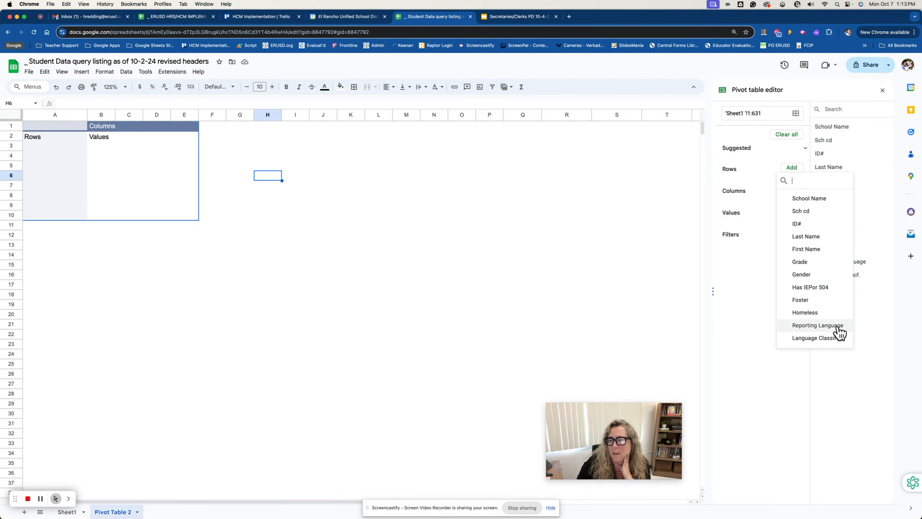
left_click(827, 329)
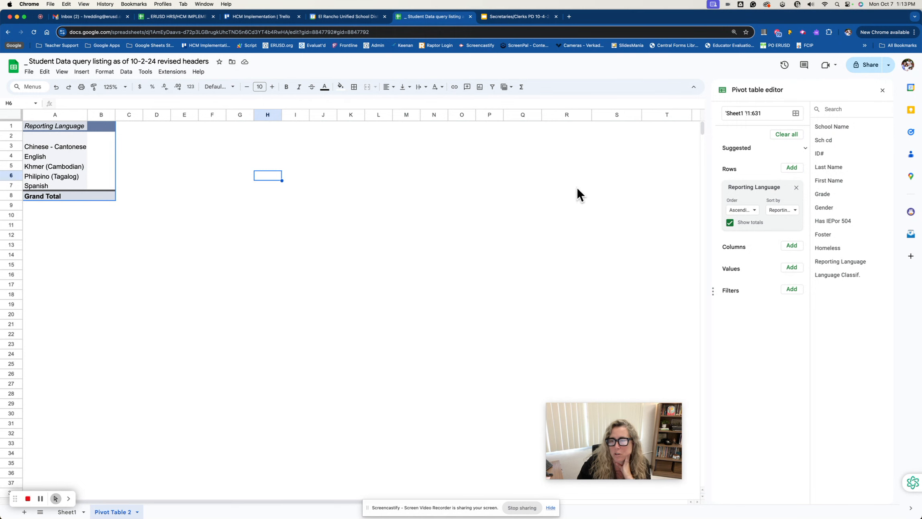
left_click(792, 245)
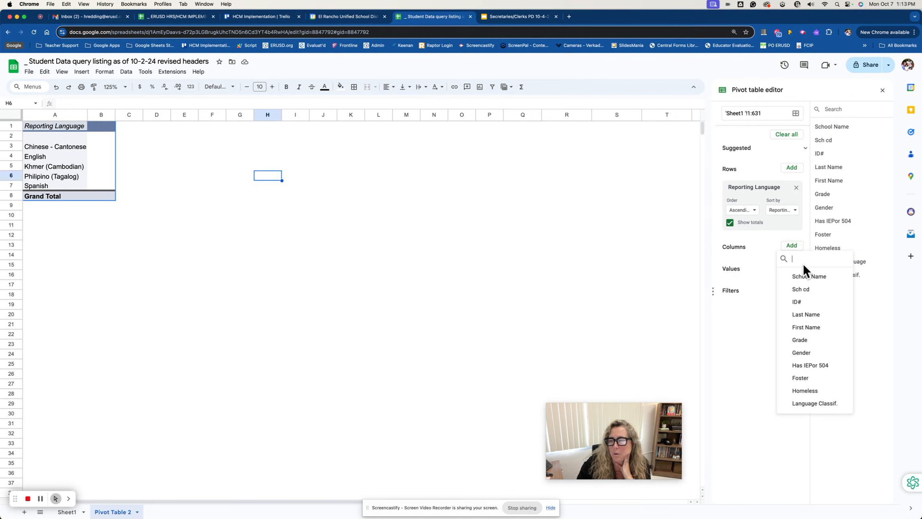
left_click(799, 340)
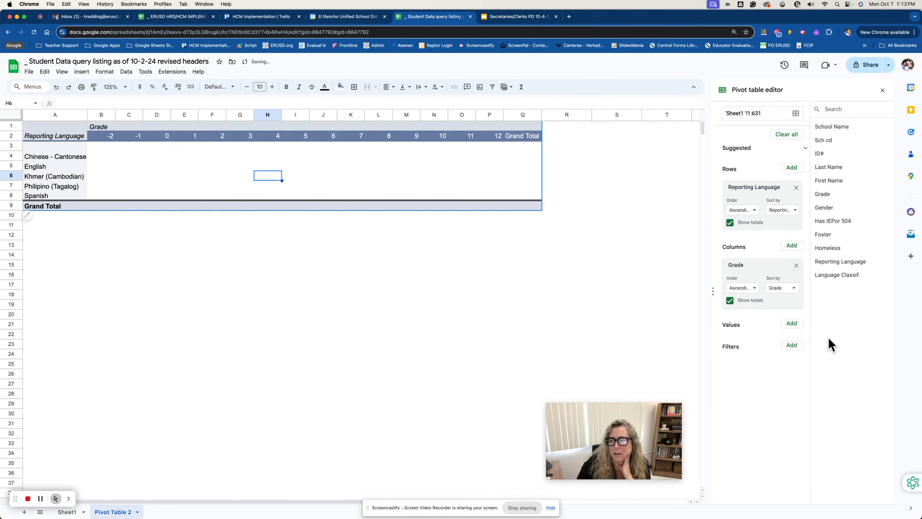
left_click(792, 326)
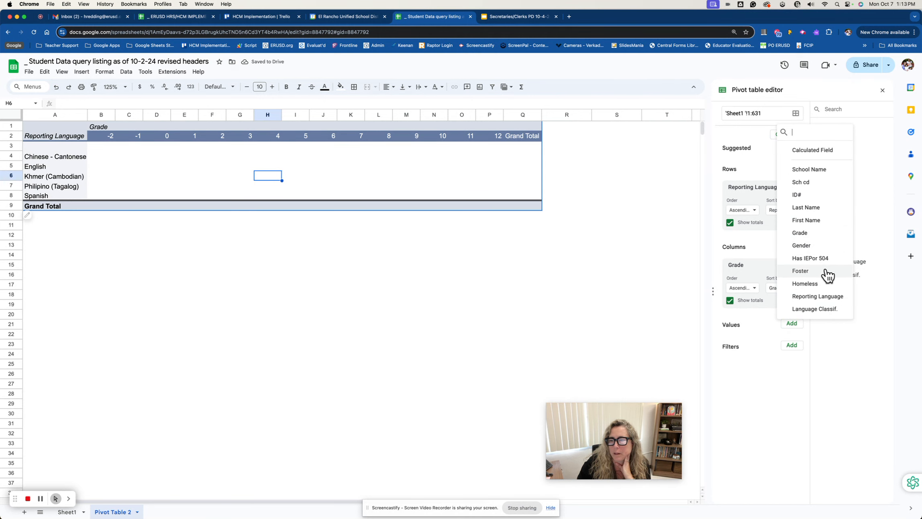
left_click(815, 232)
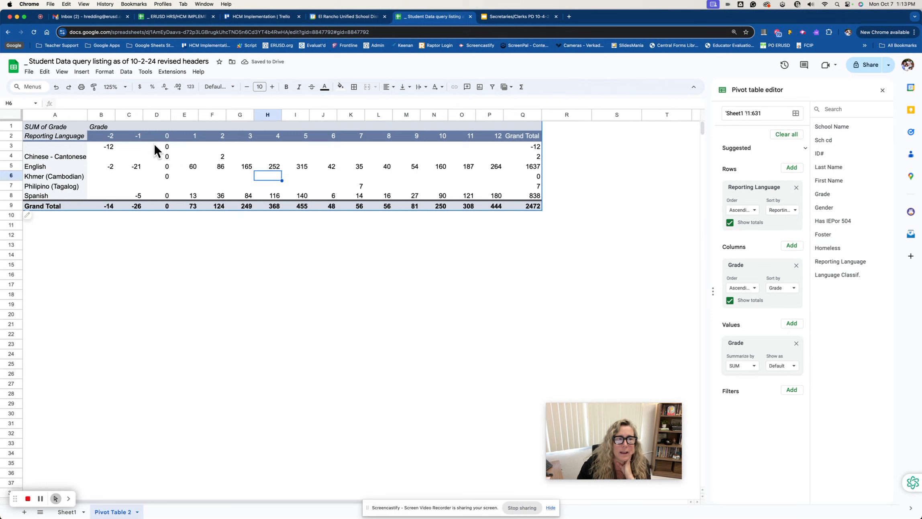
Examine the SUM of Grade heading and the English row's values for grades -1, 1 and 2
left_click(63, 129)
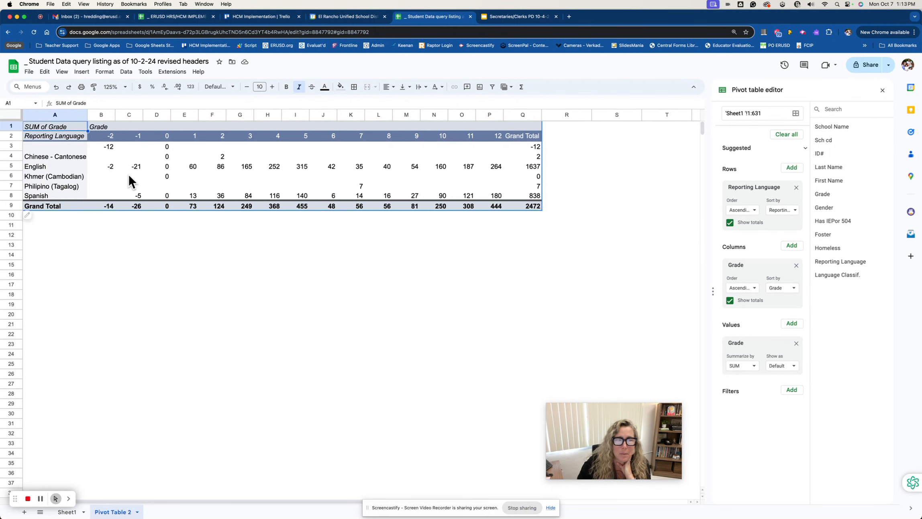
left_click(138, 166)
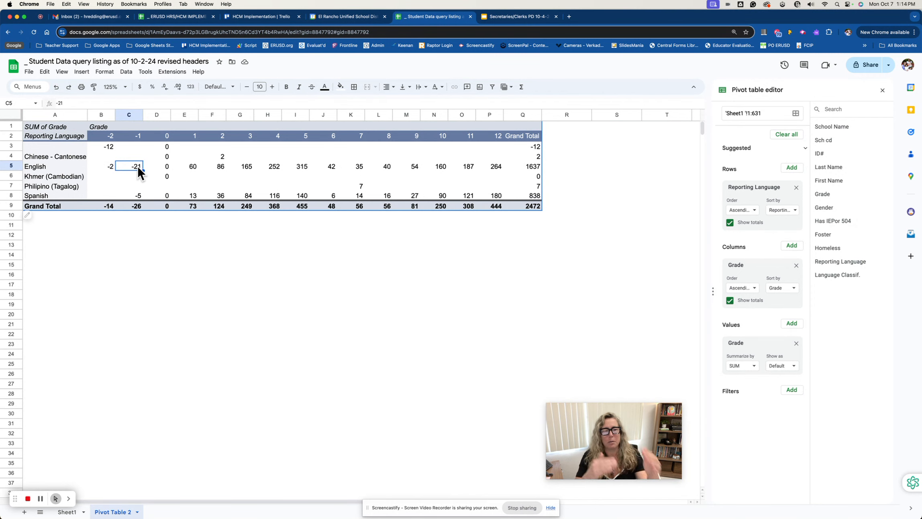
left_click(192, 169)
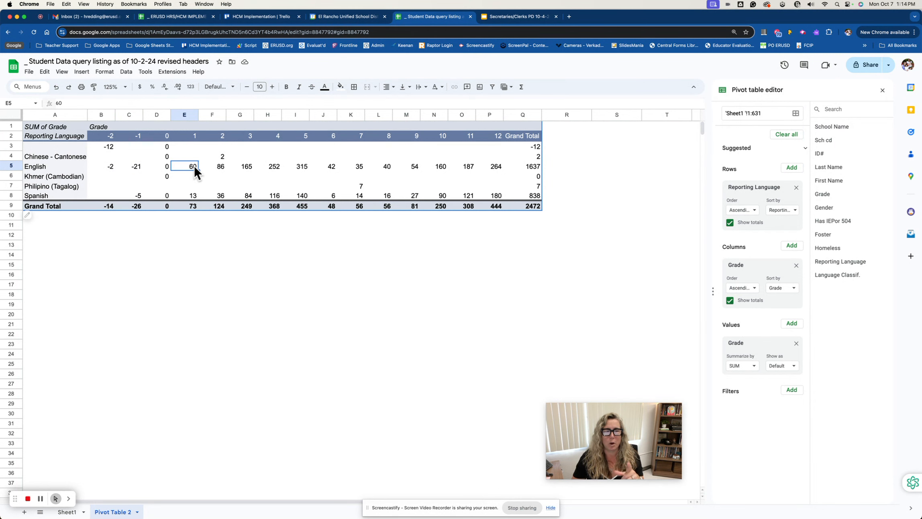
left_click(225, 168)
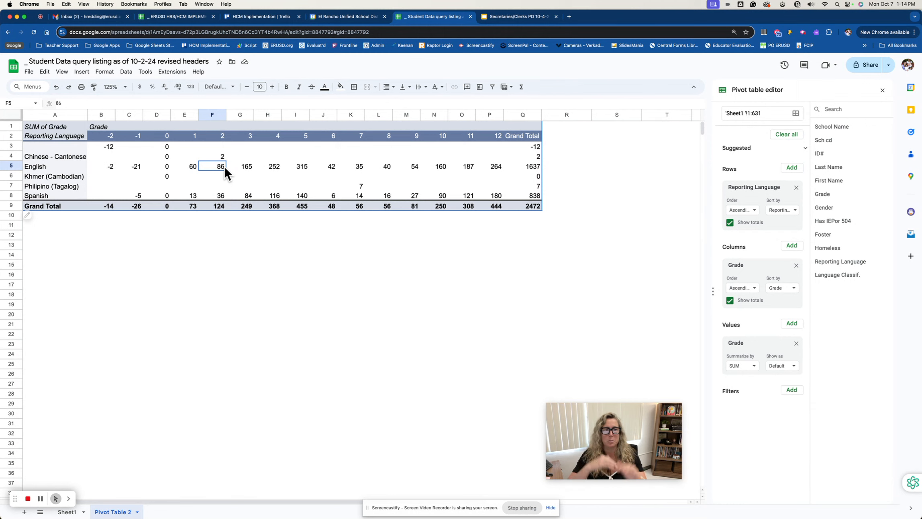
Show the records behind the Chinese - Cantonese grade 2 value, check the Grade entry, and delete the detail sheet
left_click(222, 158)
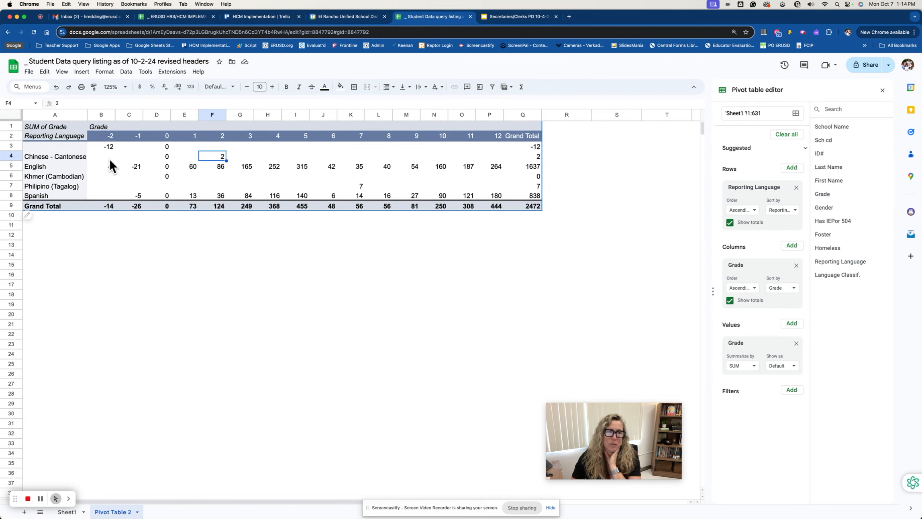
double_click(222, 156)
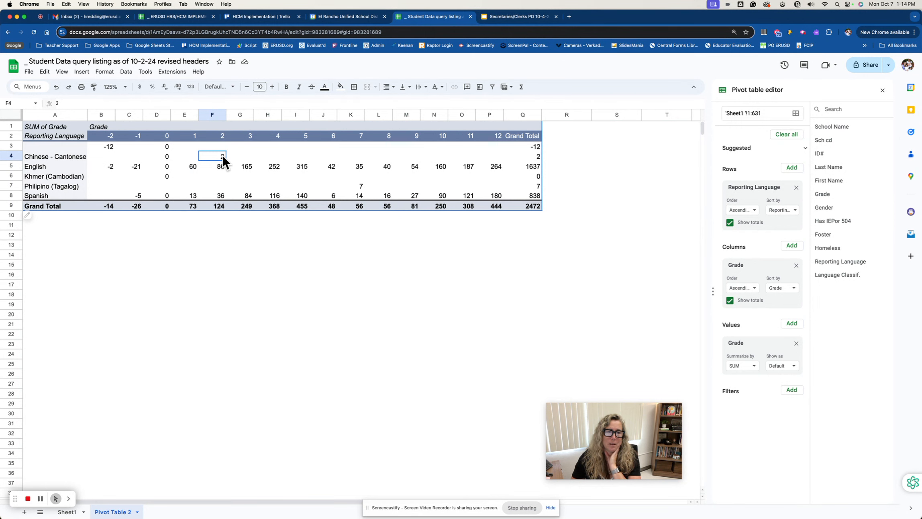
left_click(59, 146)
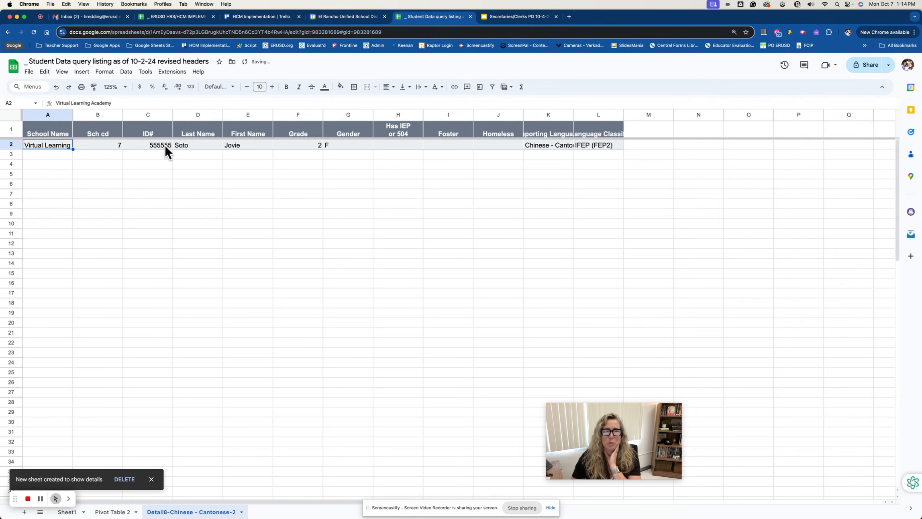
left_click(309, 144)
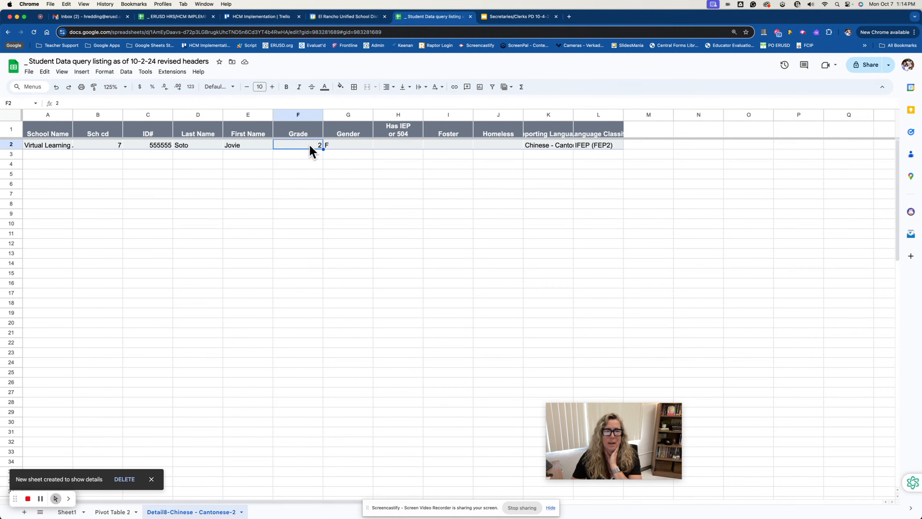
left_click(124, 479)
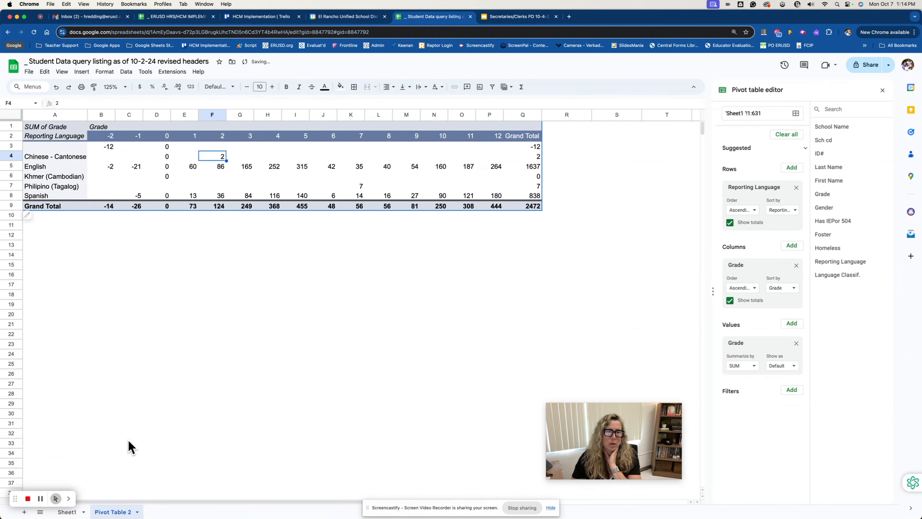
Summarize the pivot table's Grade values by COUNTA
left_click(47, 127)
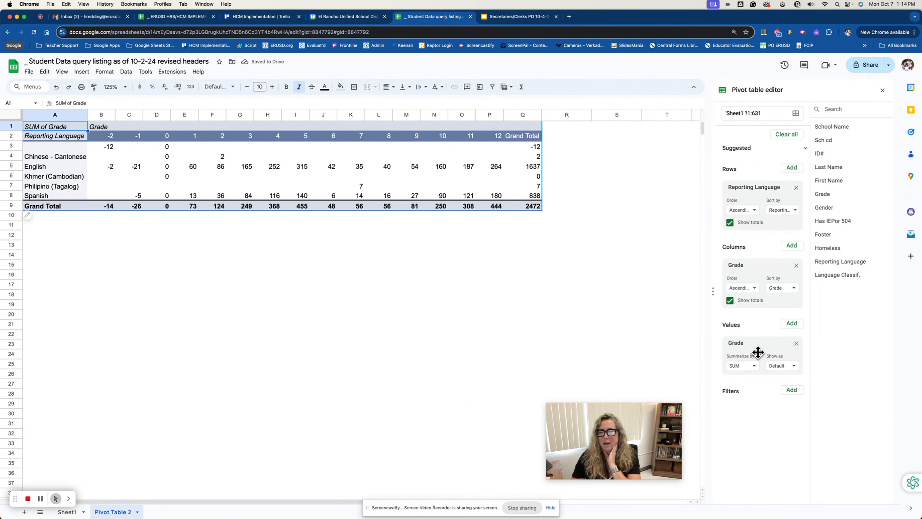
key("BackSpace")
left_click(753, 367)
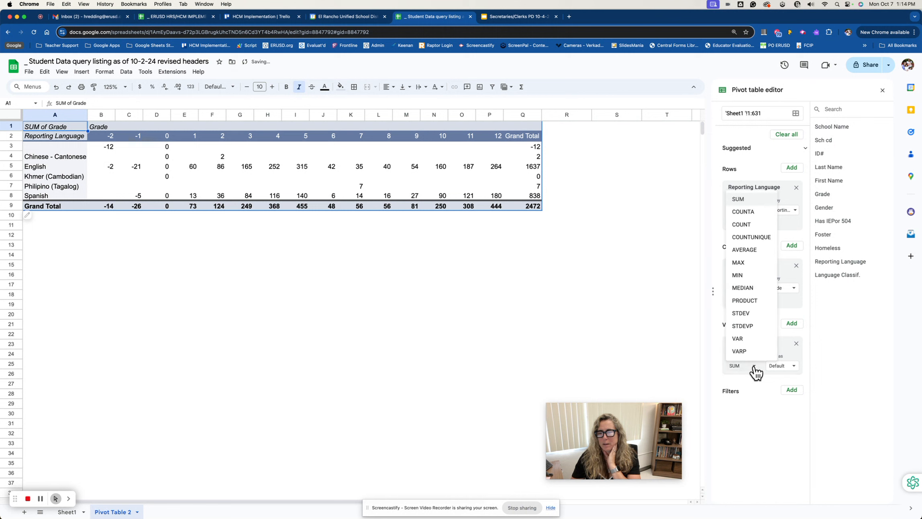
left_click(749, 212)
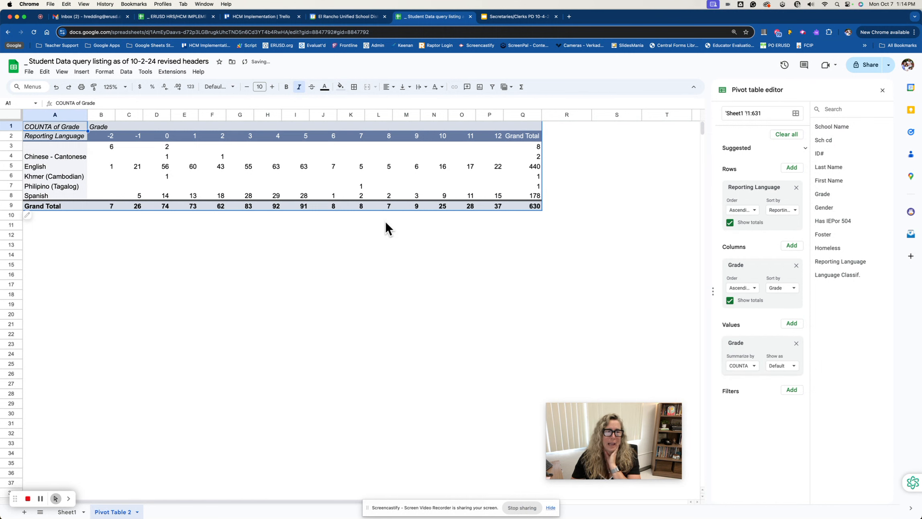
Examine the Chinese - Cantonese count for grade 0 and the counts and Grand Total of the blank reporting language row
left_click(168, 159)
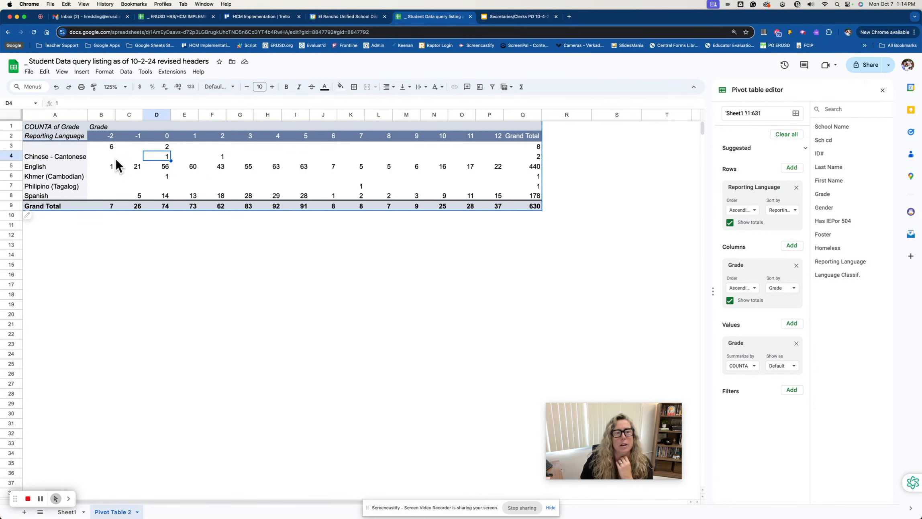
left_click(69, 144)
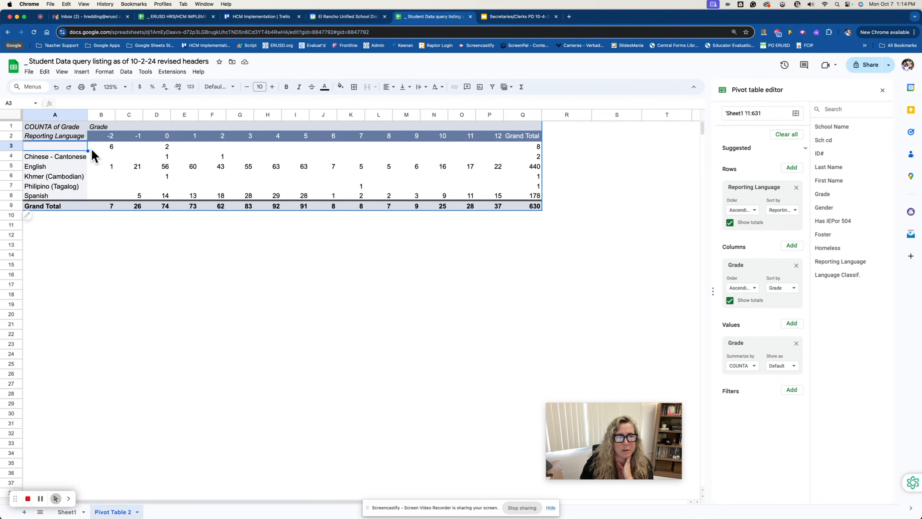
left_click(110, 146)
left_click(165, 149)
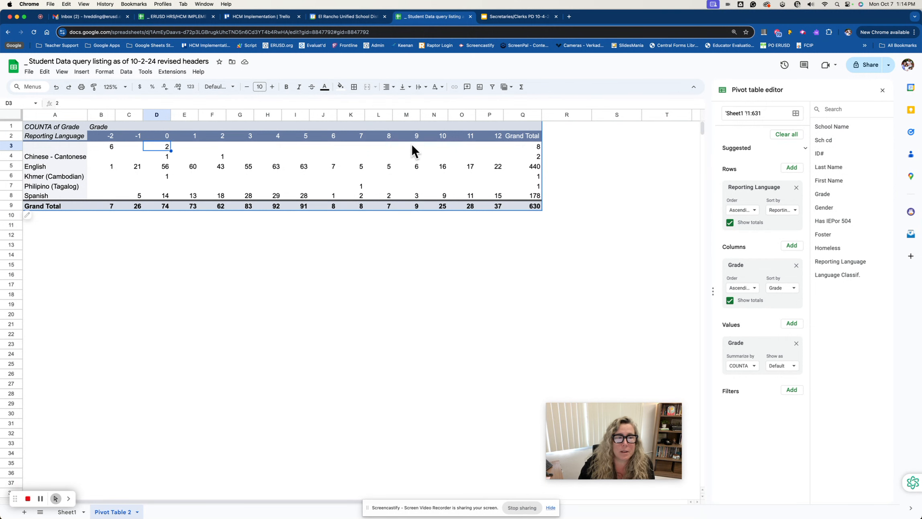
left_click(538, 147)
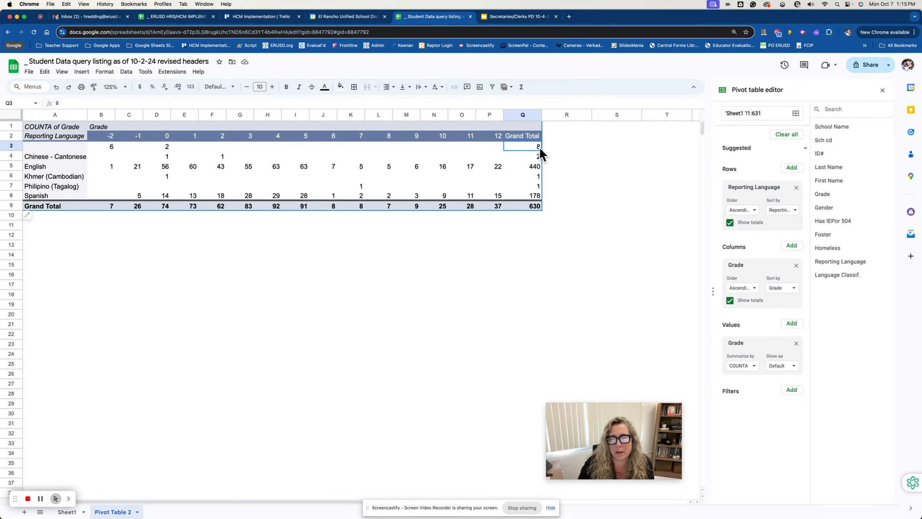
Show the records behind the blank language row's Grand Total, examine their Reporting Language and name entries, and delete the detail sheet
double_click(539, 146)
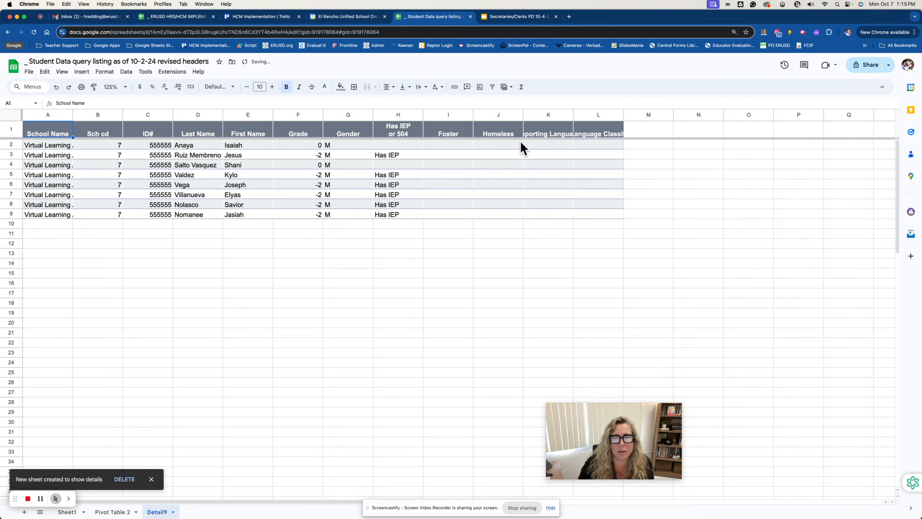
left_click_drag(545, 146, 543, 217)
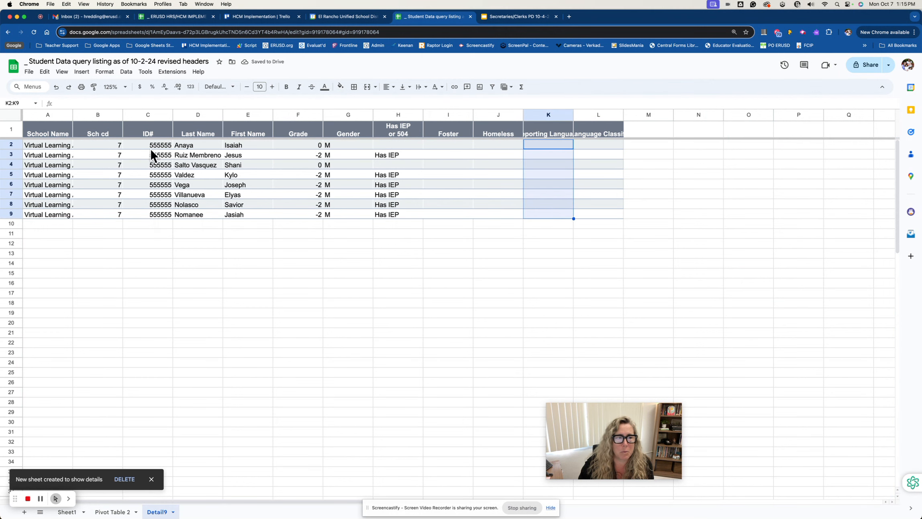
left_click_drag(190, 145, 237, 215)
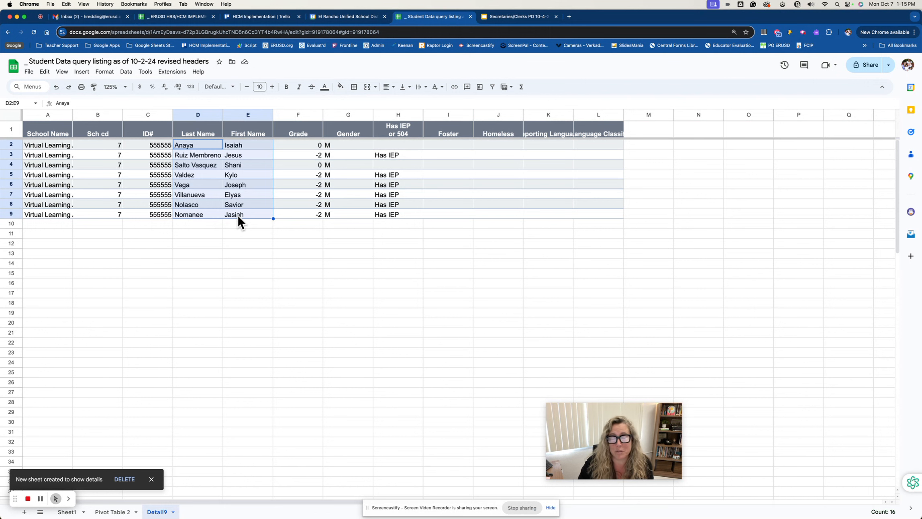
left_click(120, 479)
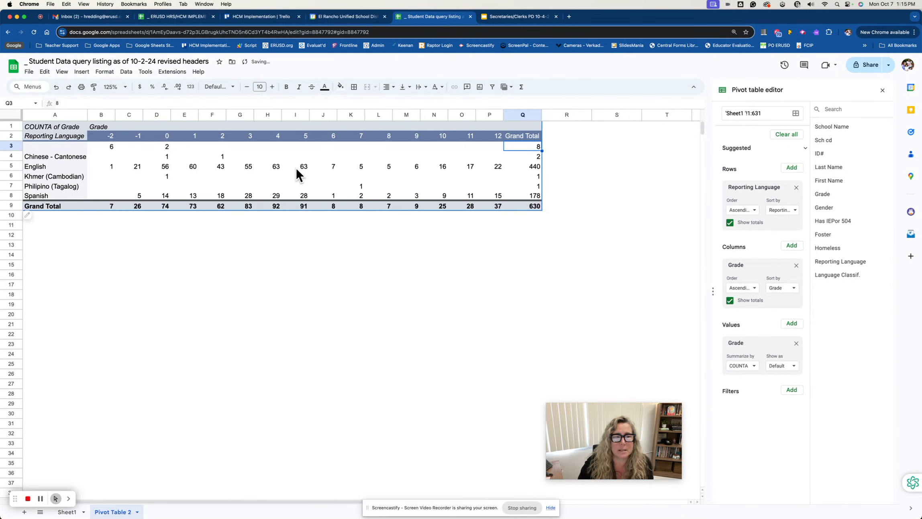
Show the records behind the Chinese - Cantonese Grand Total, review the students' entries from School Name to Gender, and delete the detail sheet
double_click(537, 156)
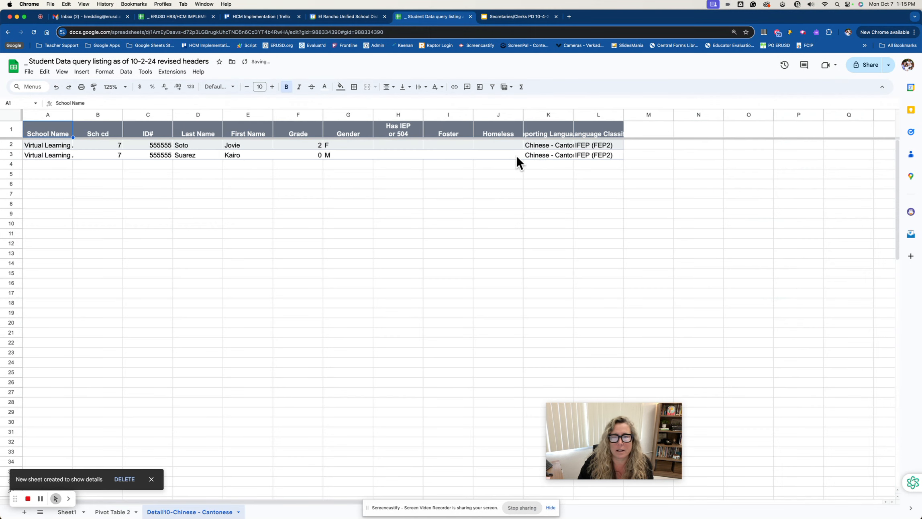
left_click(56, 146)
left_click_drag(56, 150, 329, 157)
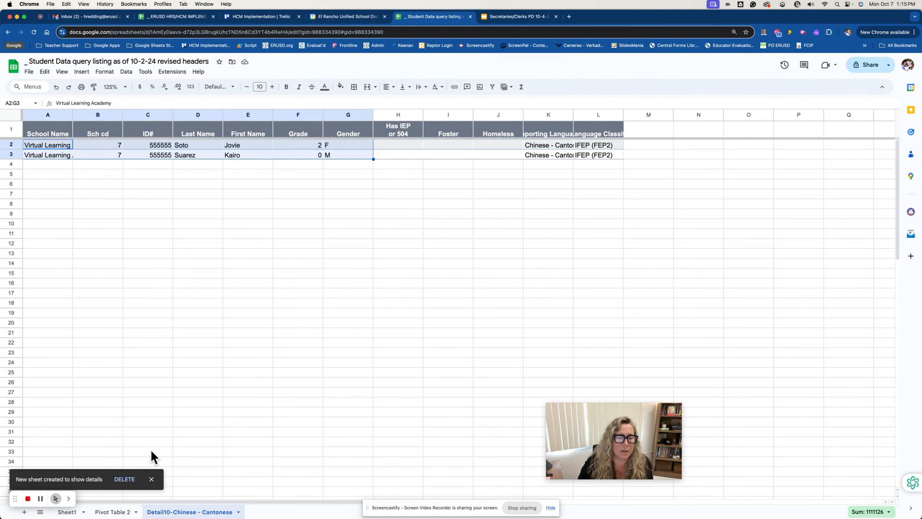
left_click(124, 480)
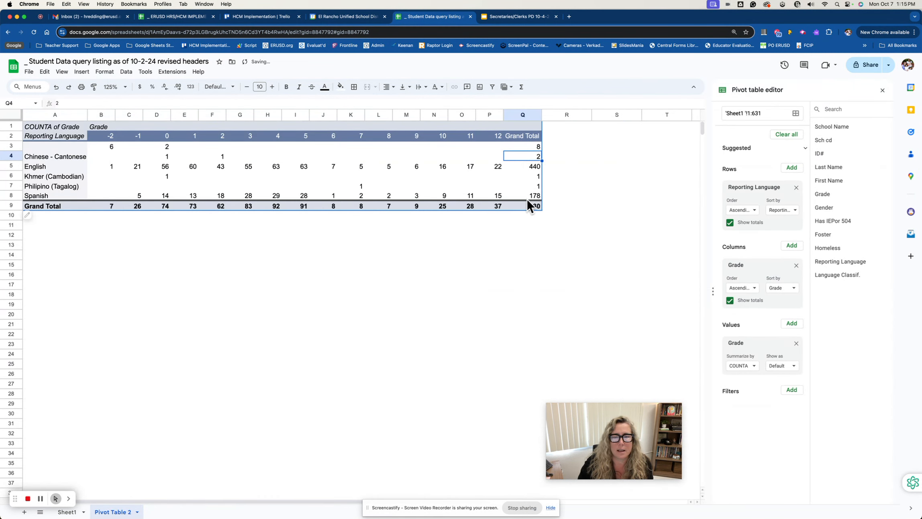
Examine the Grand Total counts for English, Khmer (Cambodian), Philipino (Tagalog) and Spanish
left_click(535, 166)
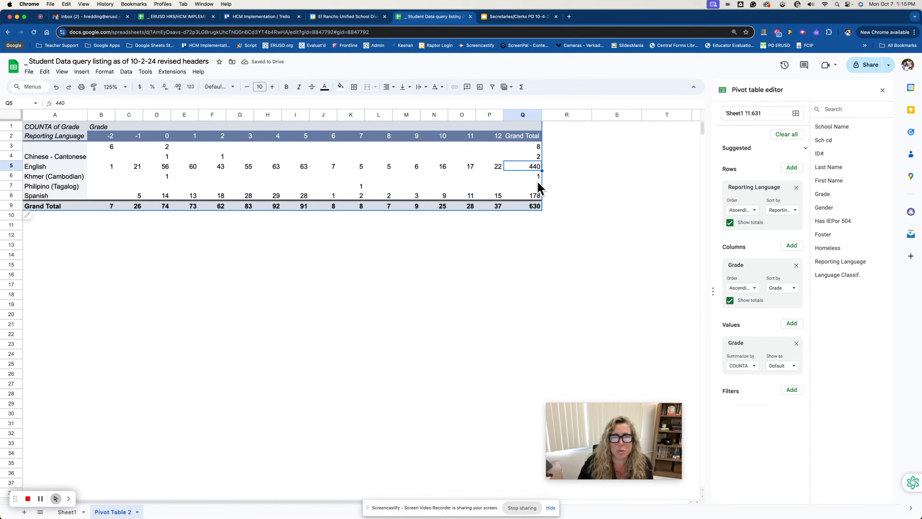
left_click(537, 176)
left_click(536, 184)
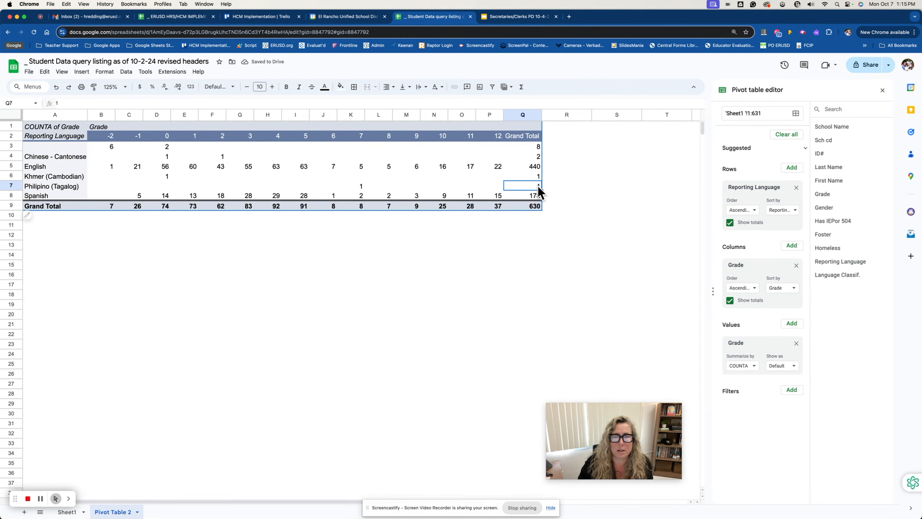
left_click(537, 195)
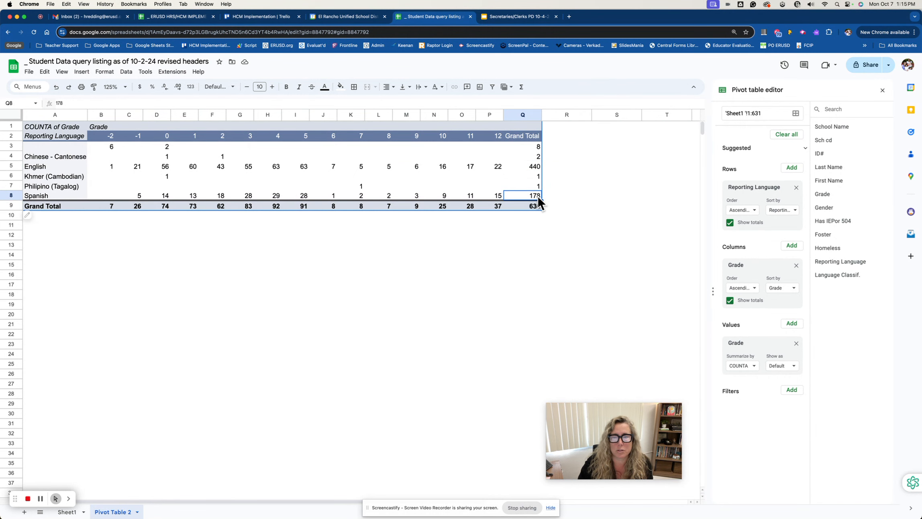
Show the records behind the Spanish grade 2 count, review their Grade and School Name entries, and delete the detail sheet
double_click(222, 196)
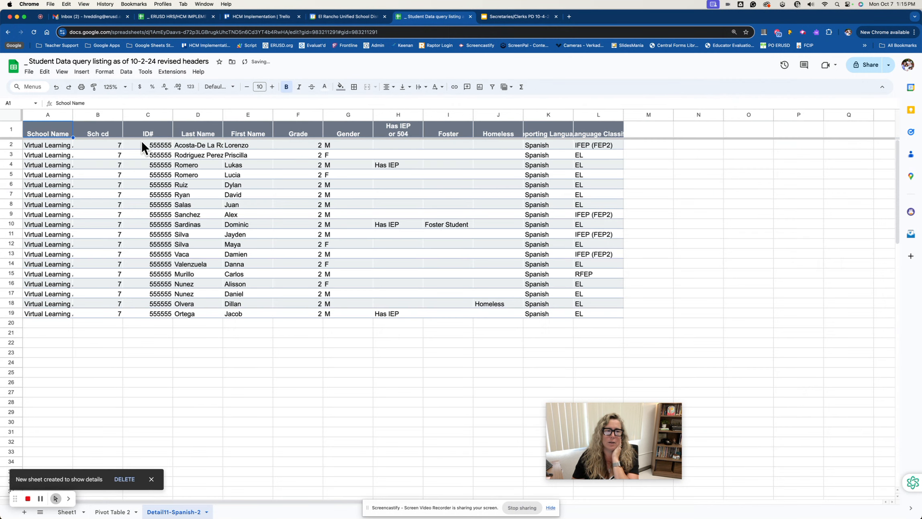
left_click_drag(316, 142, 311, 310)
left_click_drag(58, 146, 58, 316)
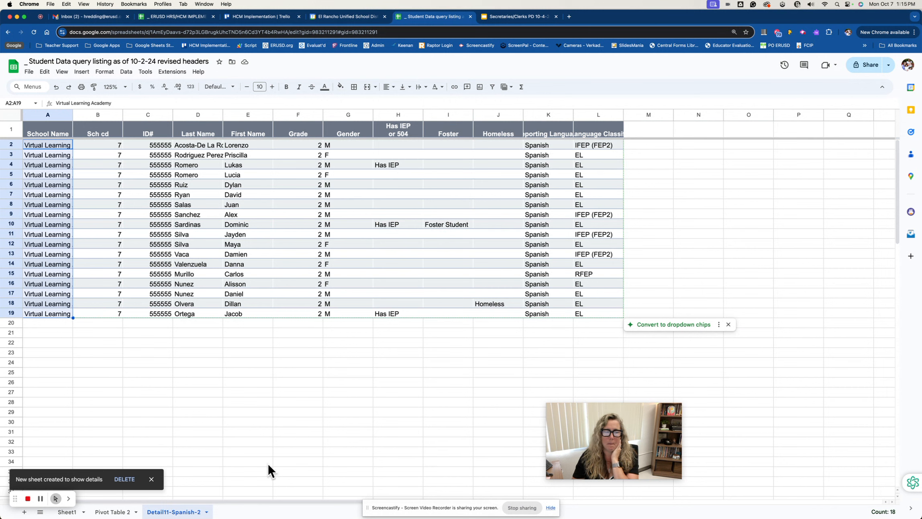
left_click(207, 511)
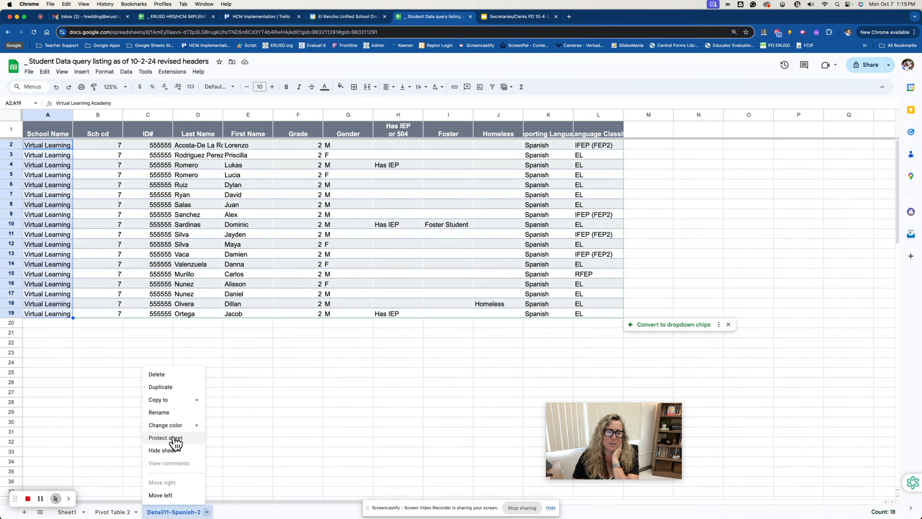
left_click(156, 374)
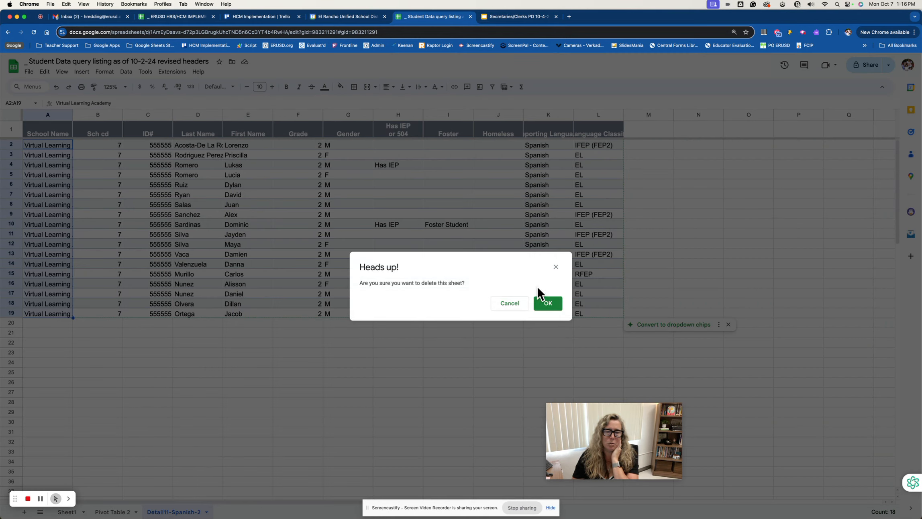
left_click(549, 304)
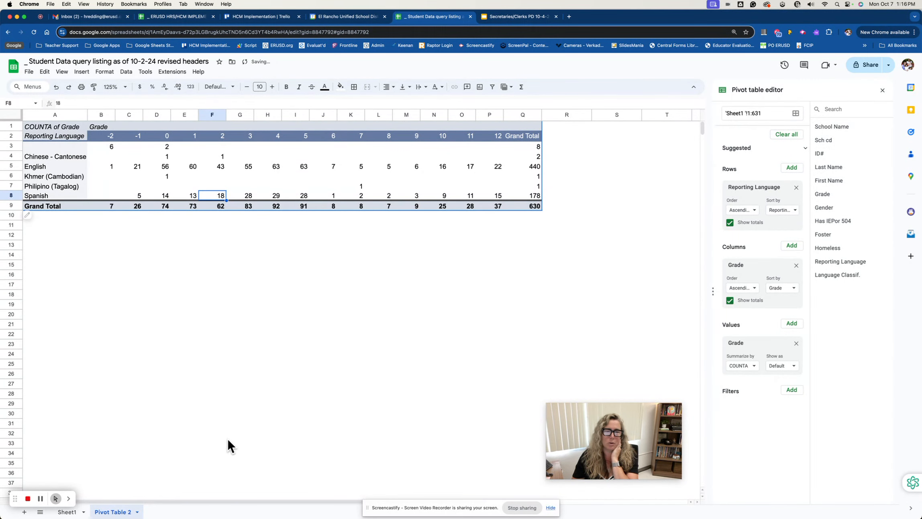
Remove the Grade values from the pivot table and replace the Reporting Language rows with Language Classif
left_click(795, 343)
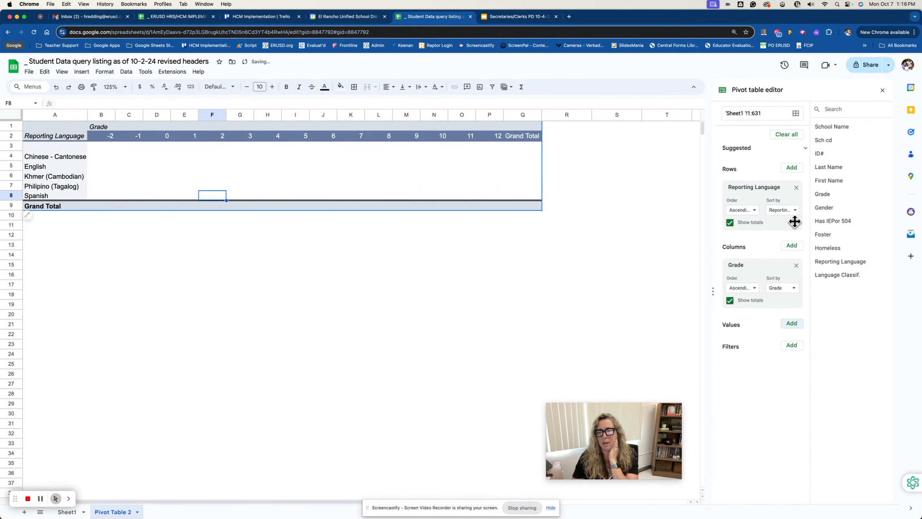
left_click(796, 187)
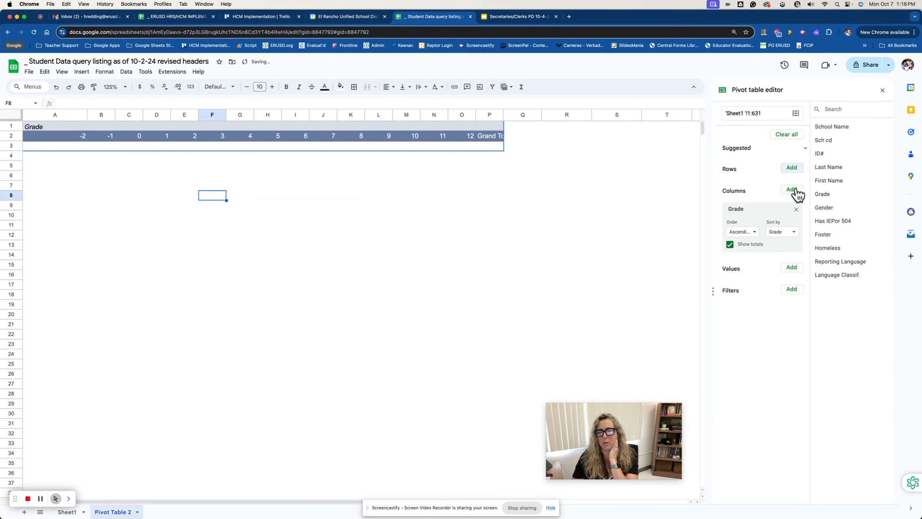
left_click(793, 169)
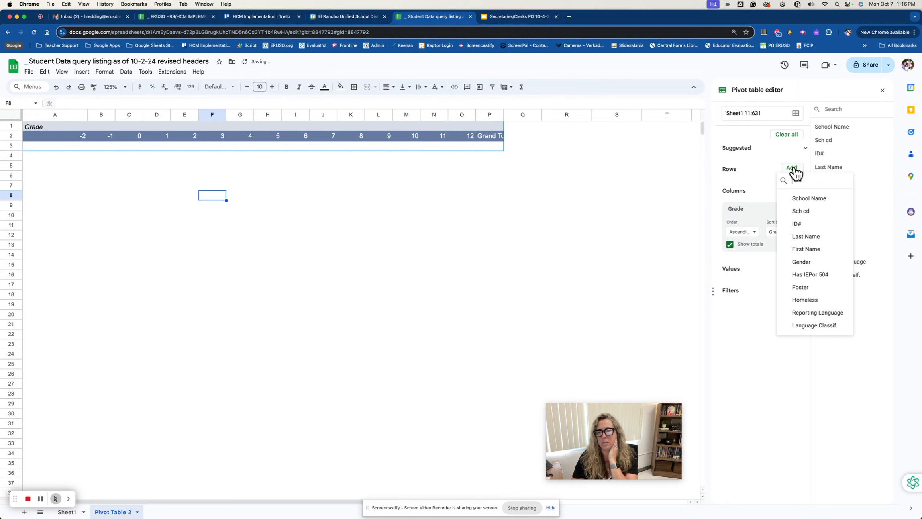
left_click(815, 325)
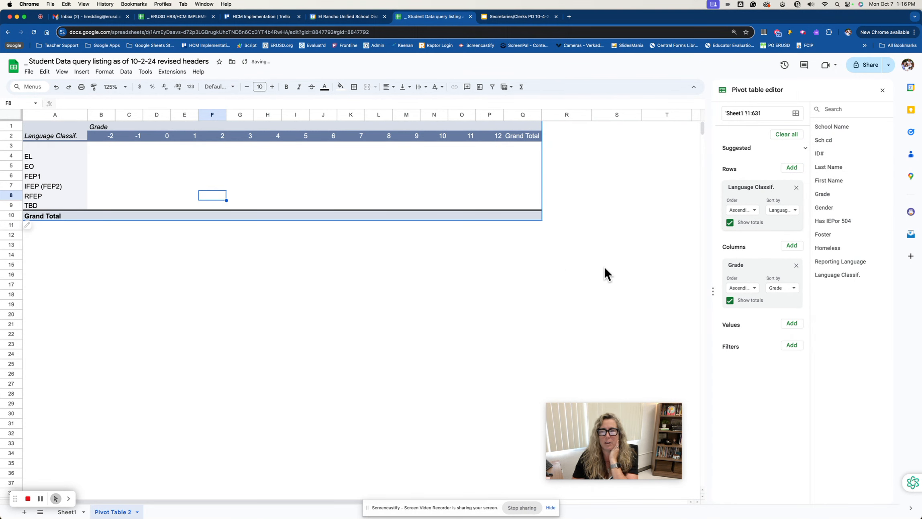
Add Language Classif. to the pivot table values, summarized by COUNTA, and check the resulting value heading
left_click(791, 324)
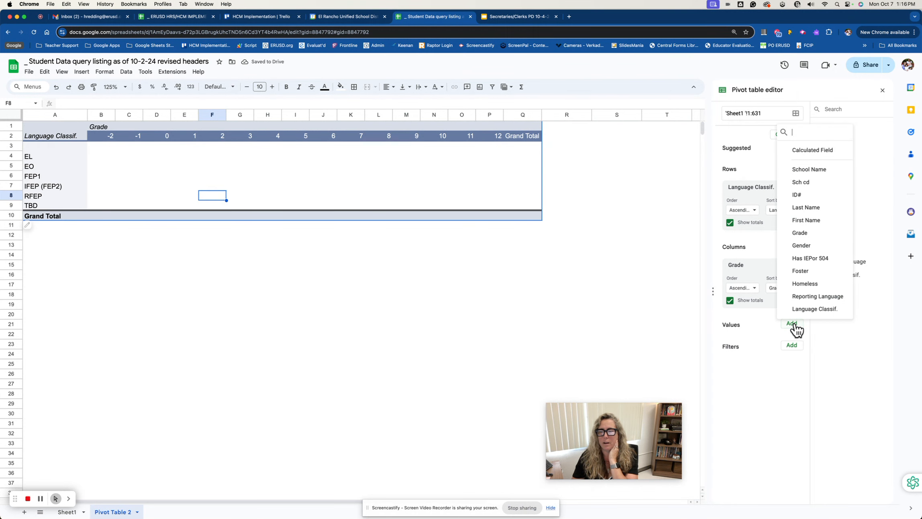
left_click(808, 307)
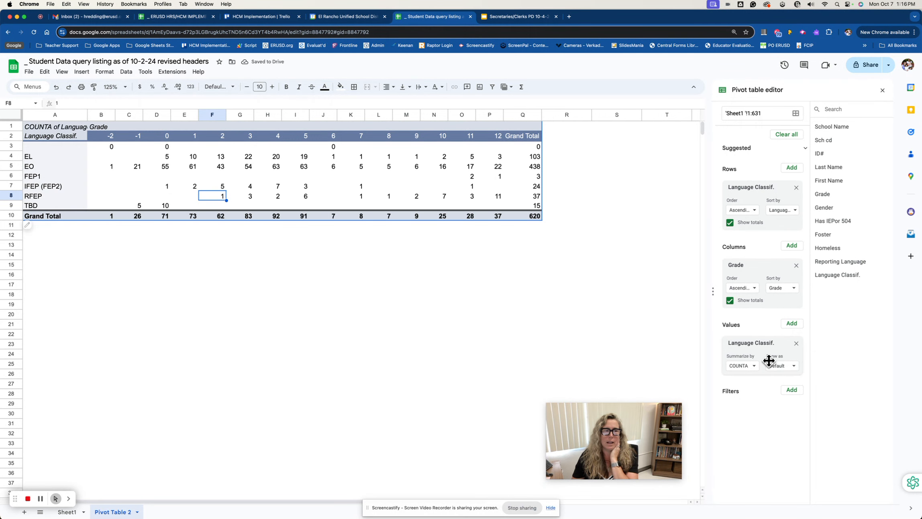
left_click(77, 127)
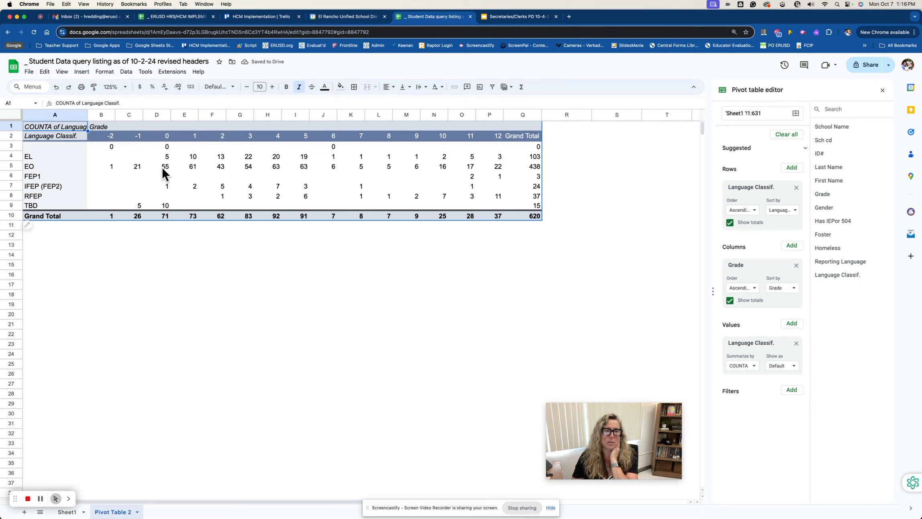
Show the record behind the RFEP grade 2 count, review it, and delete the detail sheet
left_click(223, 196)
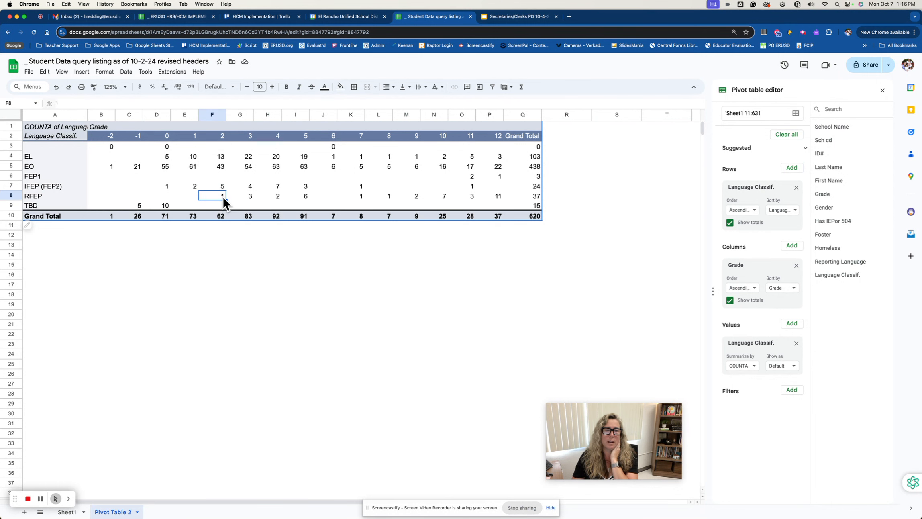
double_click(222, 197)
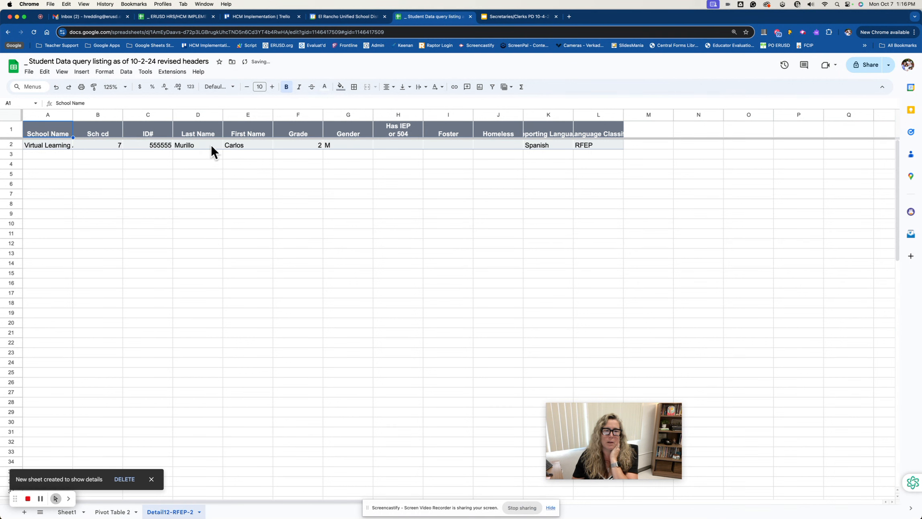
left_click(124, 479)
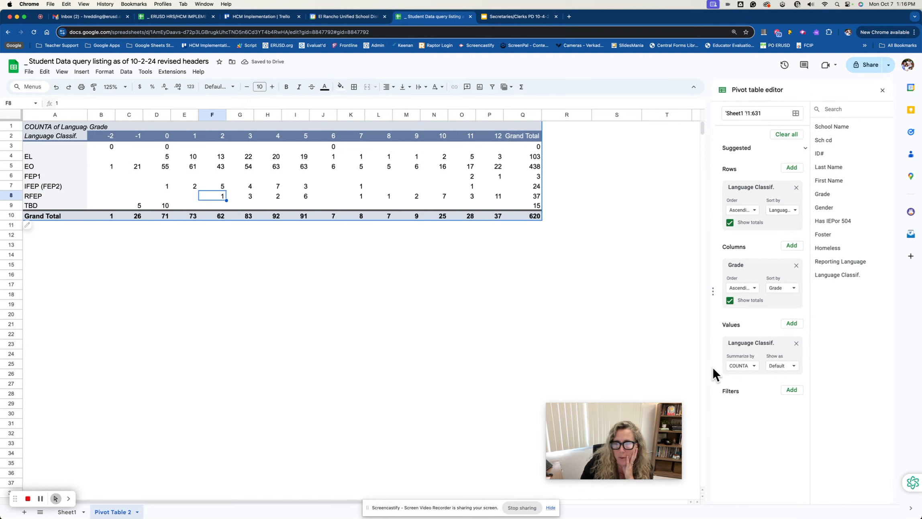
Filter the pivot table by Language Classif. so that blank values are excluded
left_click(792, 389)
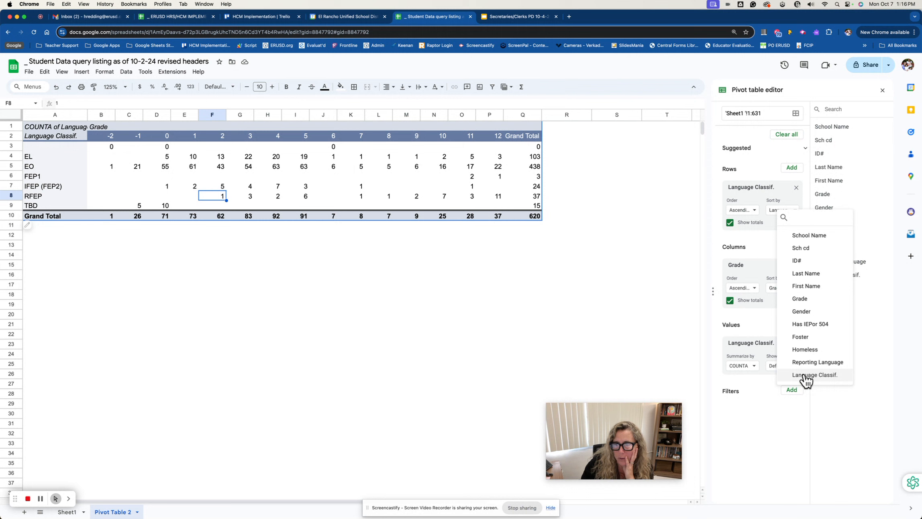
left_click(805, 376)
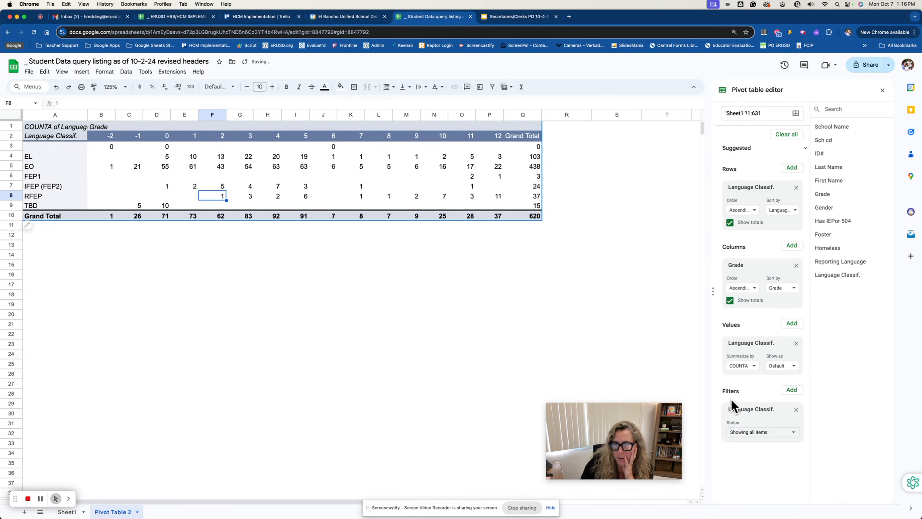
left_click(760, 433)
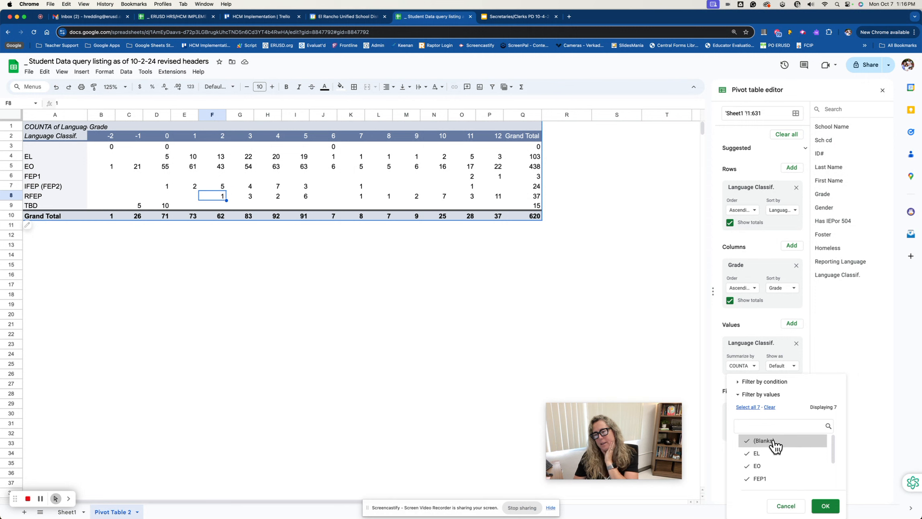
left_click(763, 440)
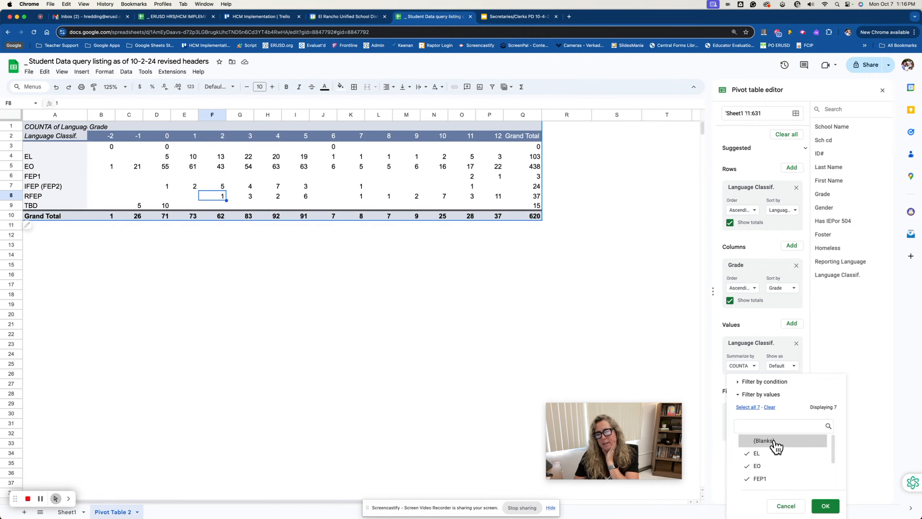
left_click(827, 507)
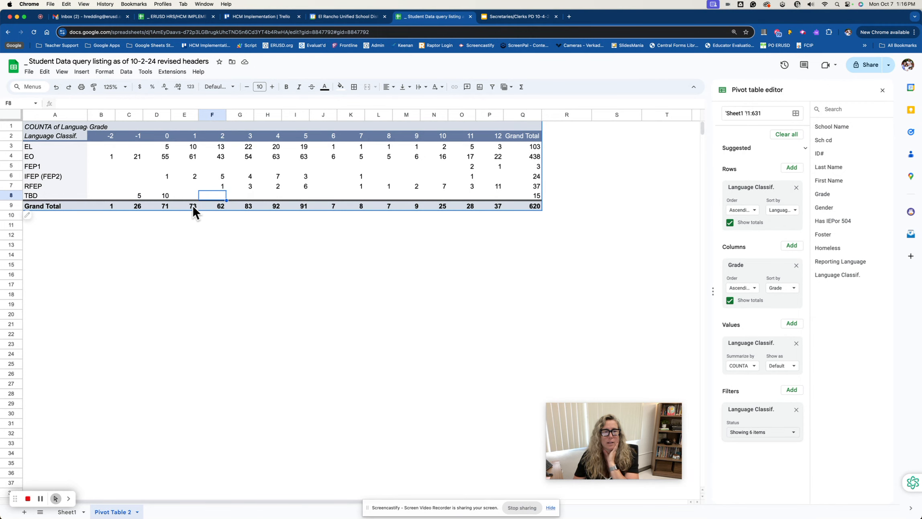
Show the records behind the grade -1 Grand Total, review their Reporting Language entries, and delete the detail sheet
left_click(136, 205)
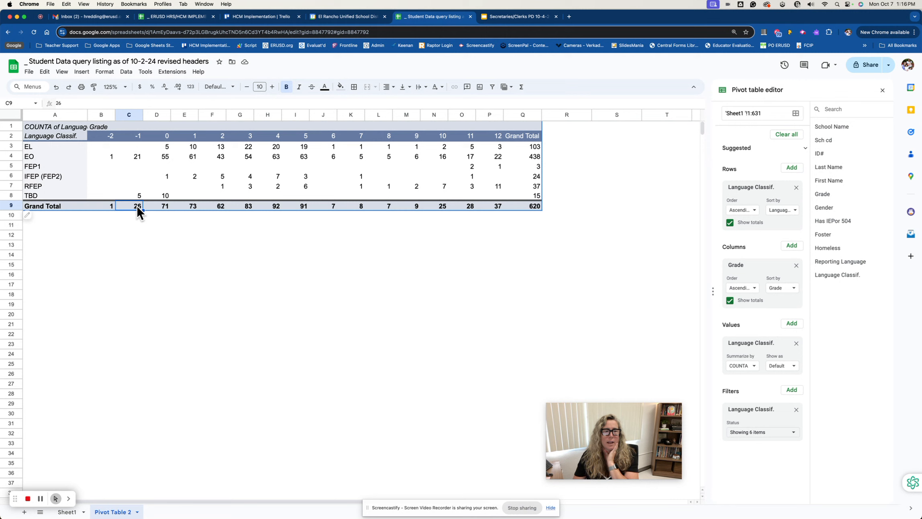
double_click(137, 206)
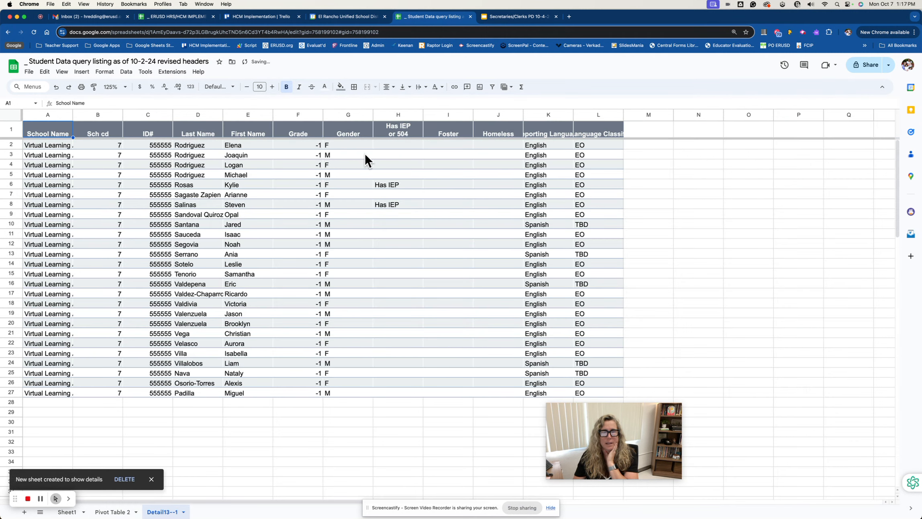
left_click(550, 147)
left_click_drag(550, 146, 554, 342)
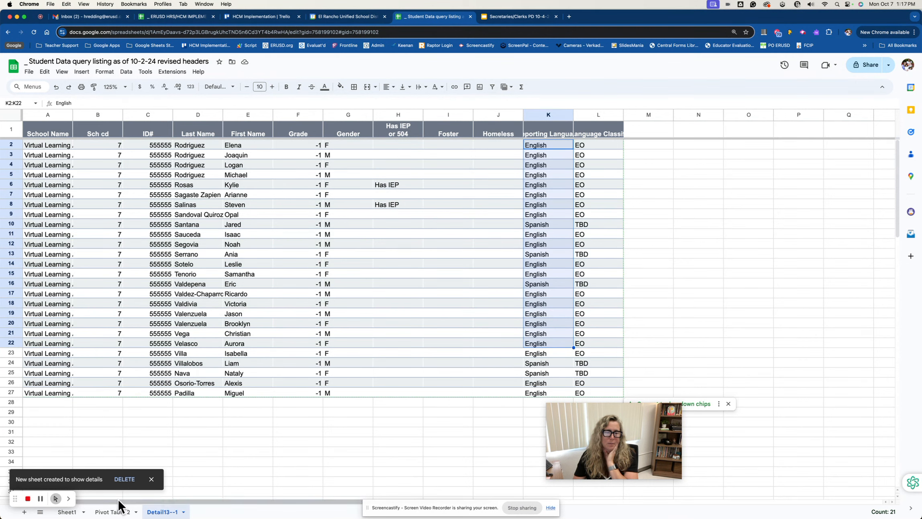
left_click(124, 479)
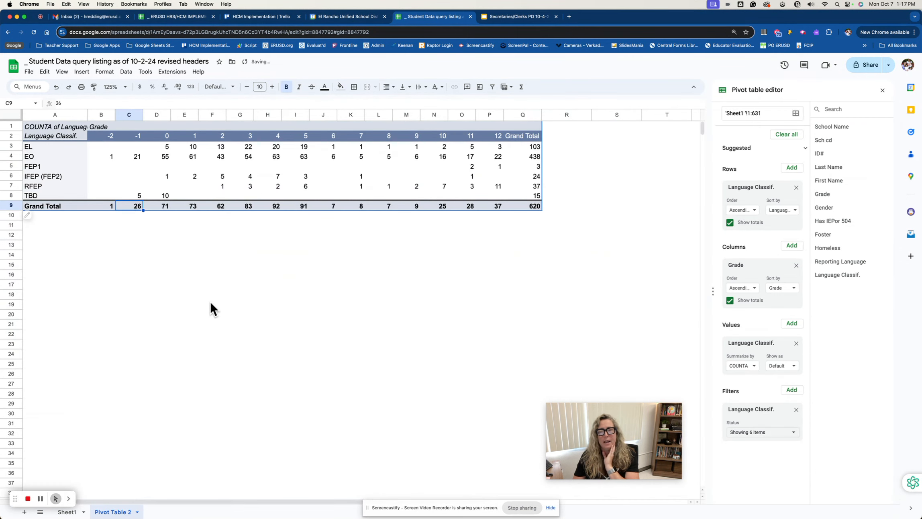